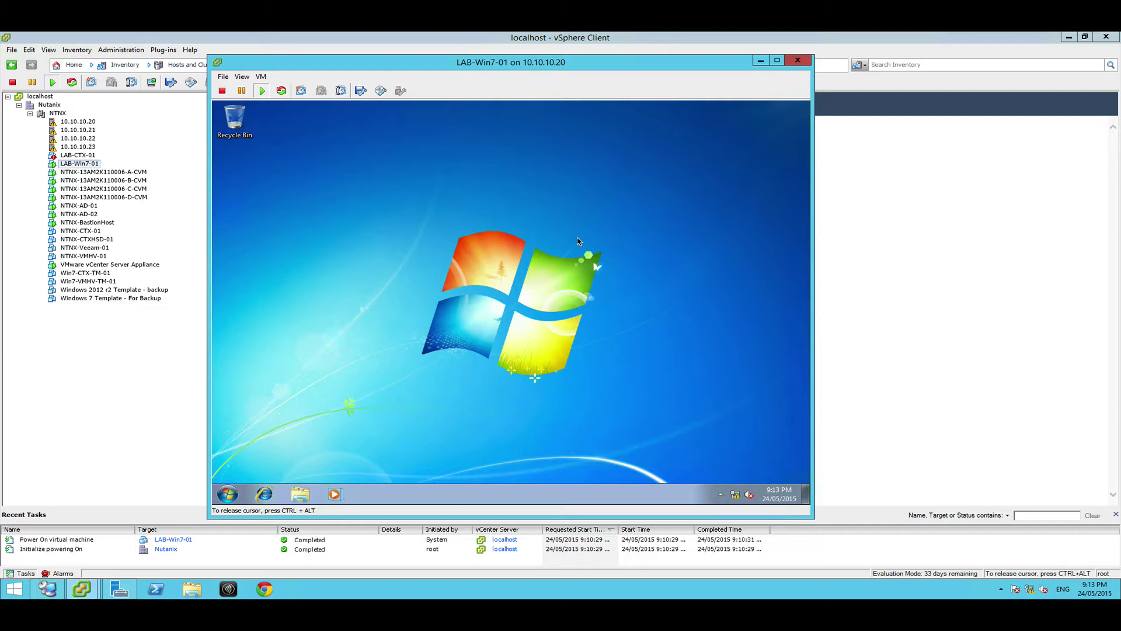
# In Windows Explorer, browse to the file server at \\10.10.10.2\
pyautogui.click(722, 495)
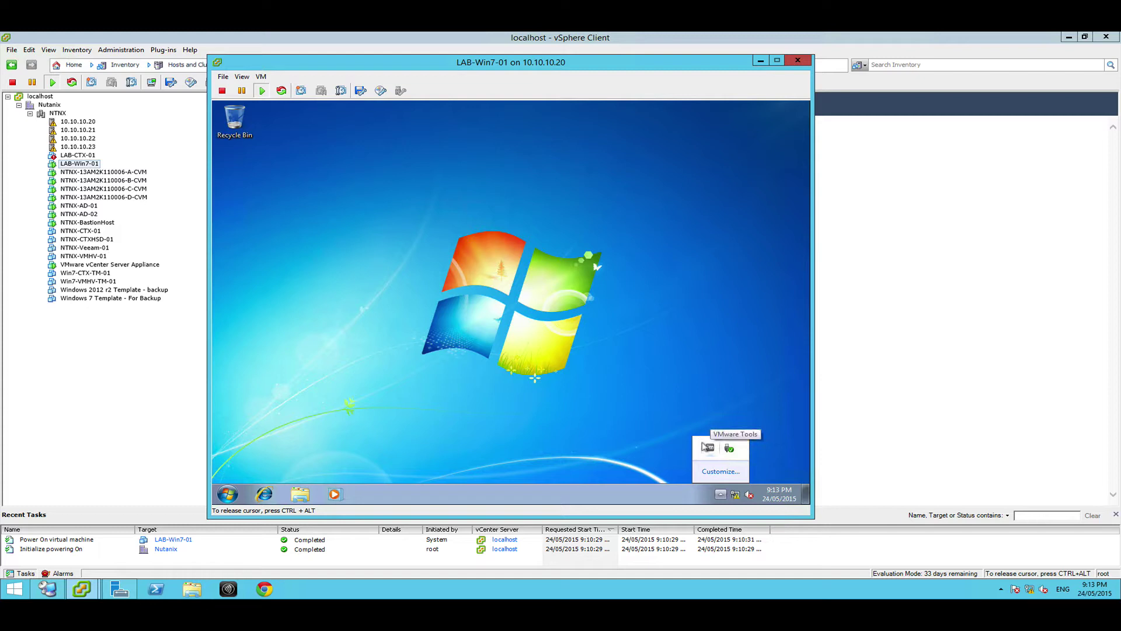
pyautogui.click(564, 354)
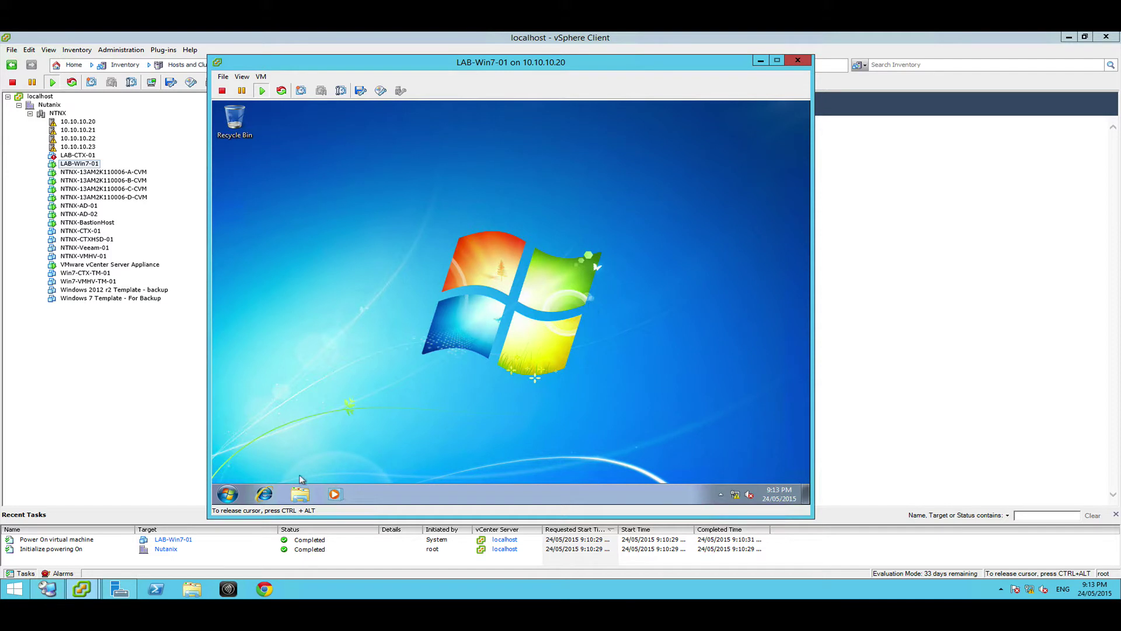
pyautogui.click(300, 494)
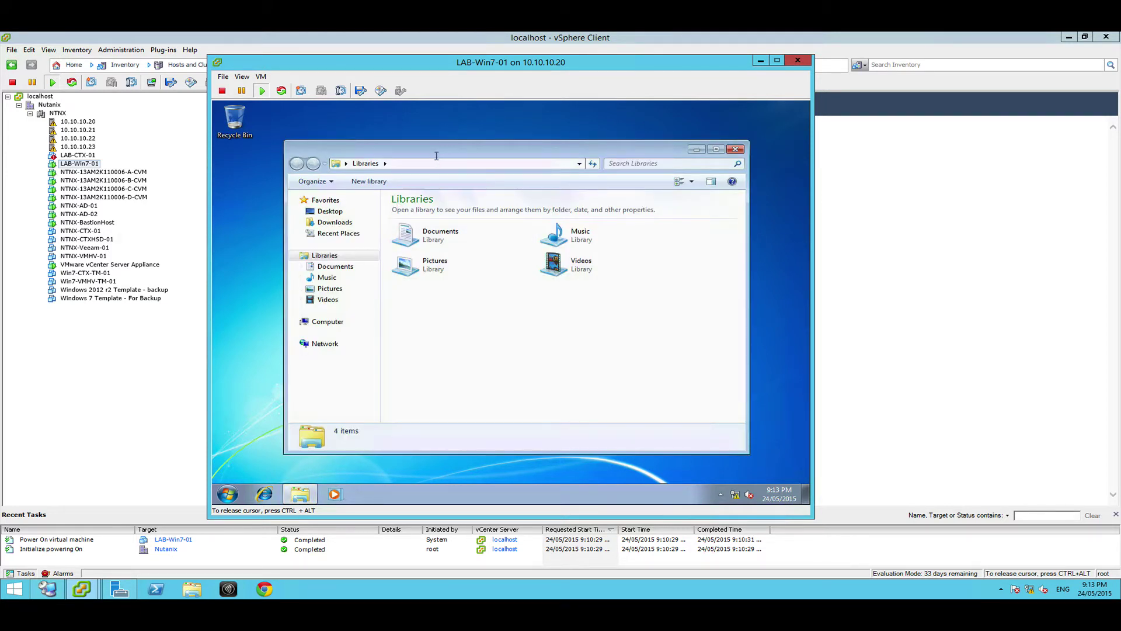
pyautogui.click(438, 164)
pyautogui.write('\\10.10')
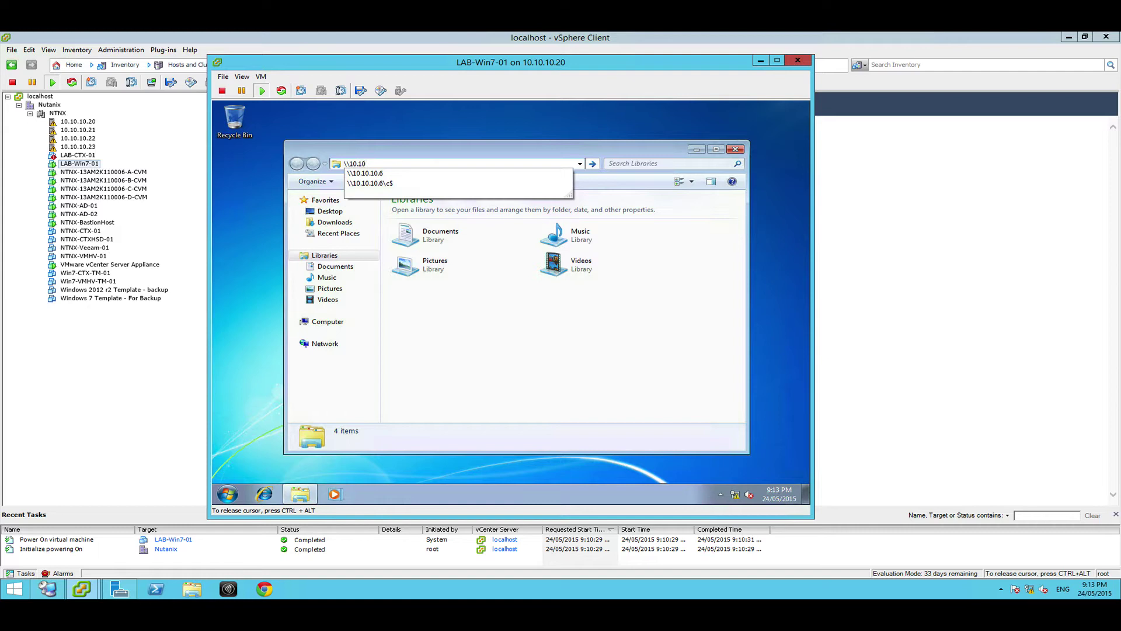
pyautogui.write('.10.2\\')
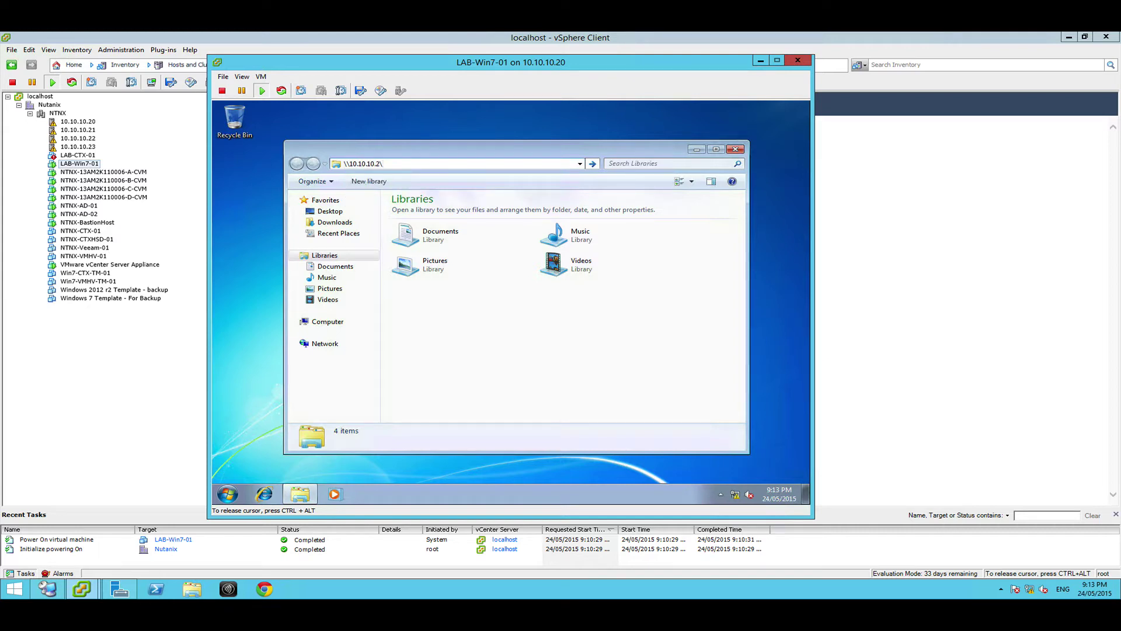
pyautogui.press('Return')
# Sign in to the server with the administrator account and its password
pyautogui.write('admin')
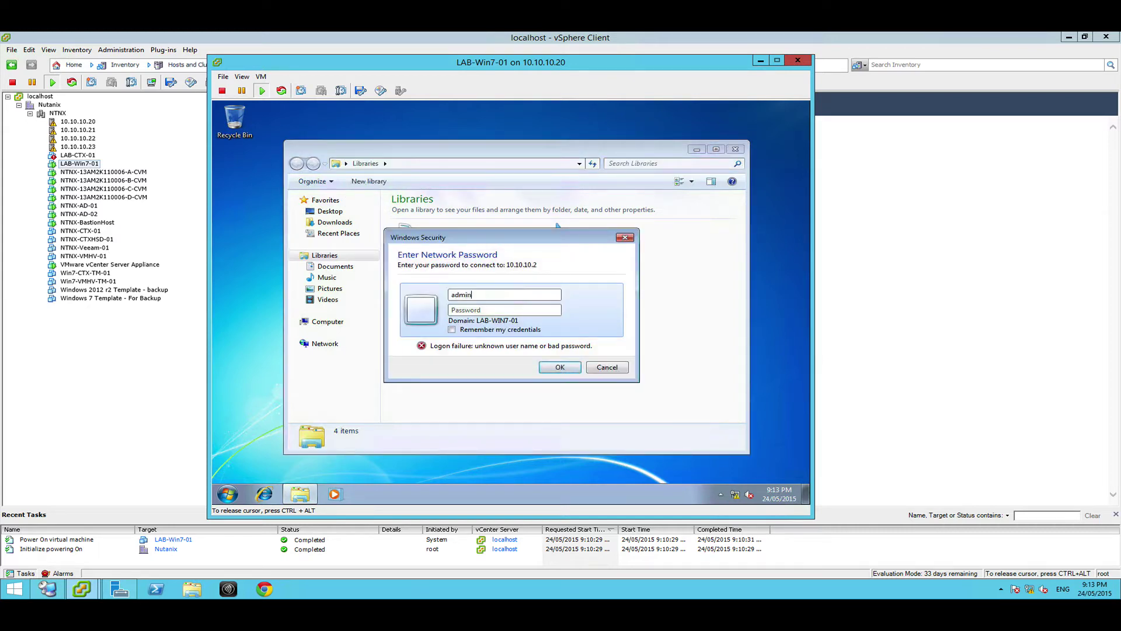
pyautogui.write('istrato')
pyautogui.write('r')
pyautogui.write('•••••')
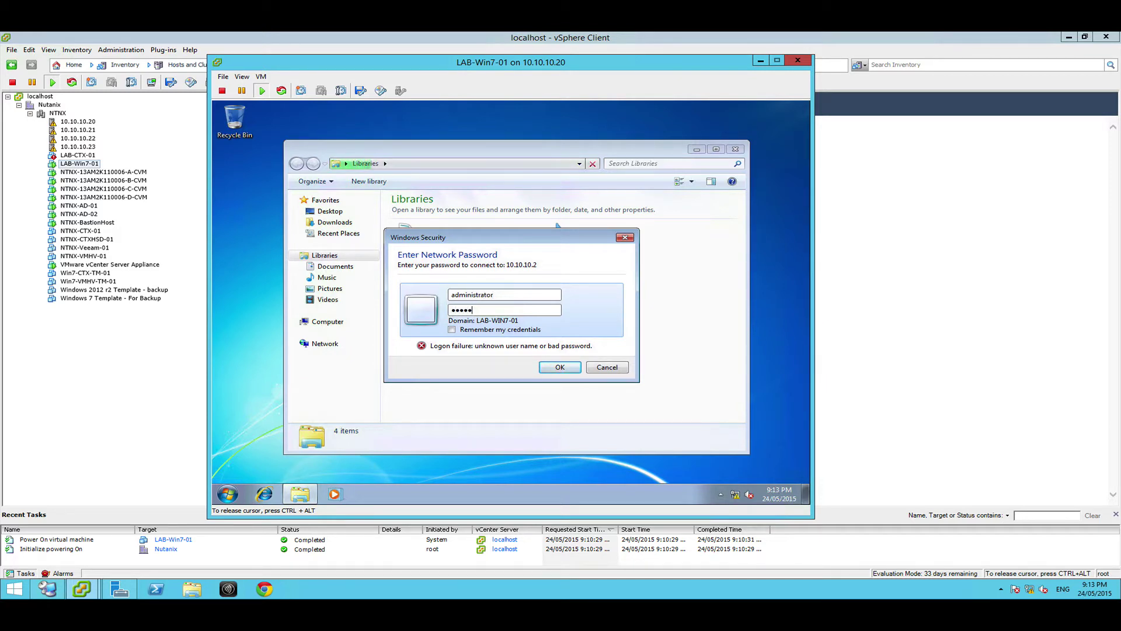
pyautogui.write('•')
pyautogui.press('Return')
pyautogui.write('•••••••')
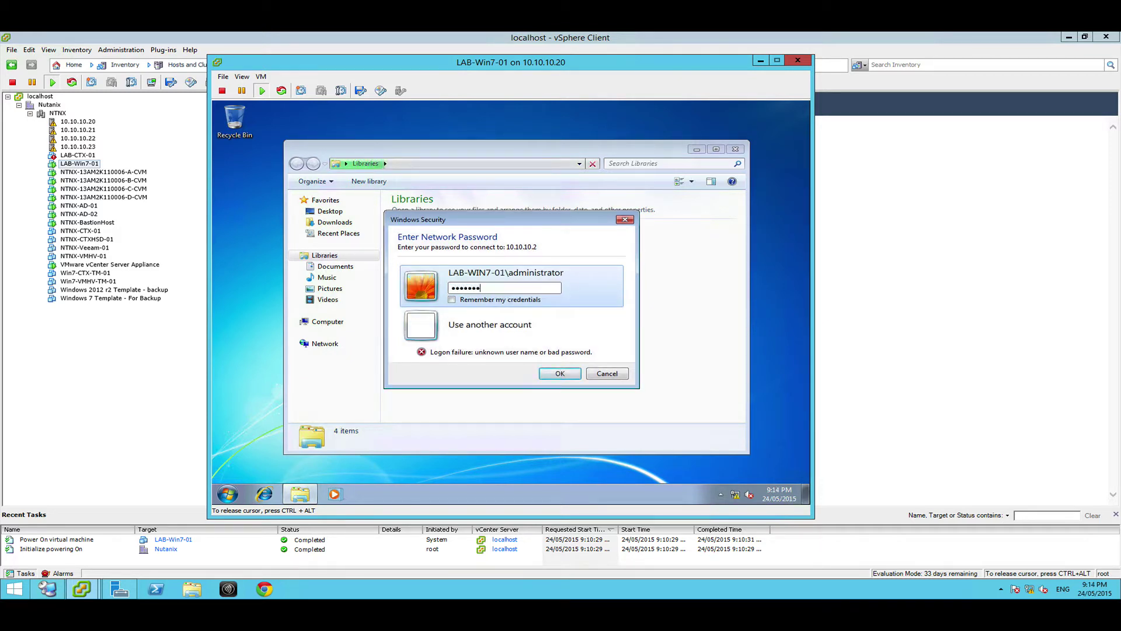
pyautogui.press('Return')
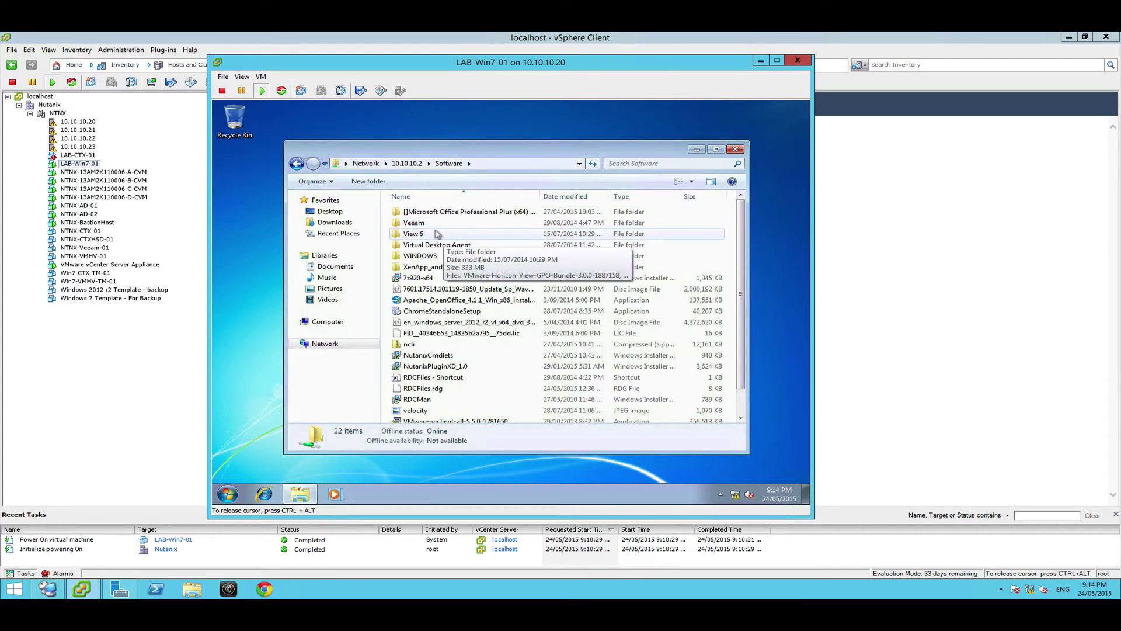
# Run ChromeStandaloneSetup as administrator, accepting UAC and submitting Administrator network credentials
pyautogui.moveTo(731, 292); pyautogui.dragTo(730, 327)
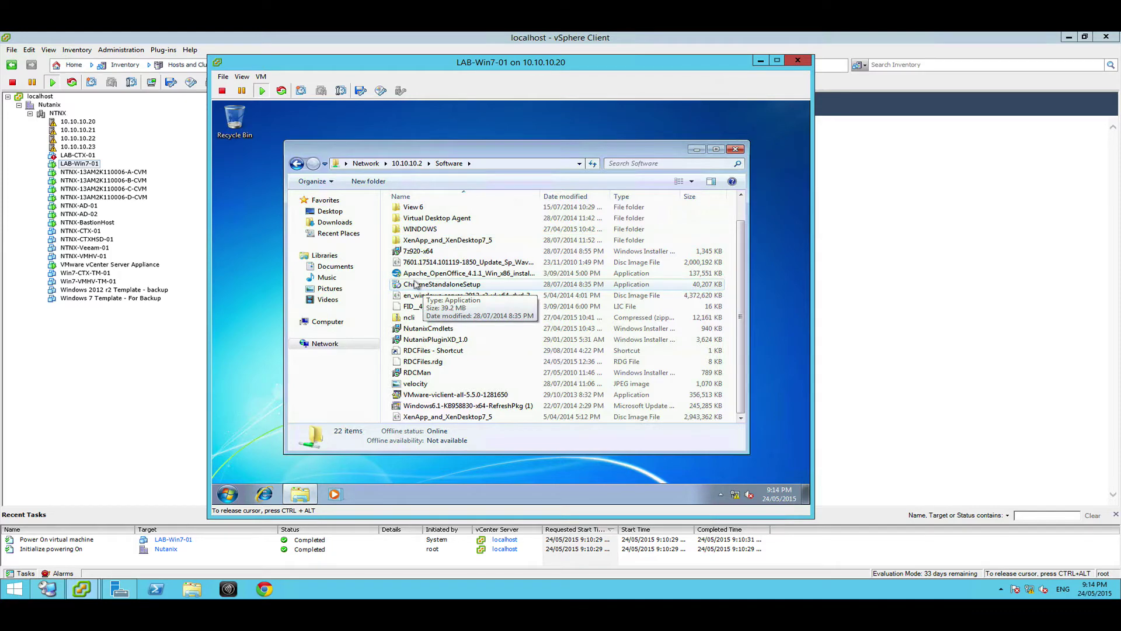
pyautogui.rightClick(415, 284)
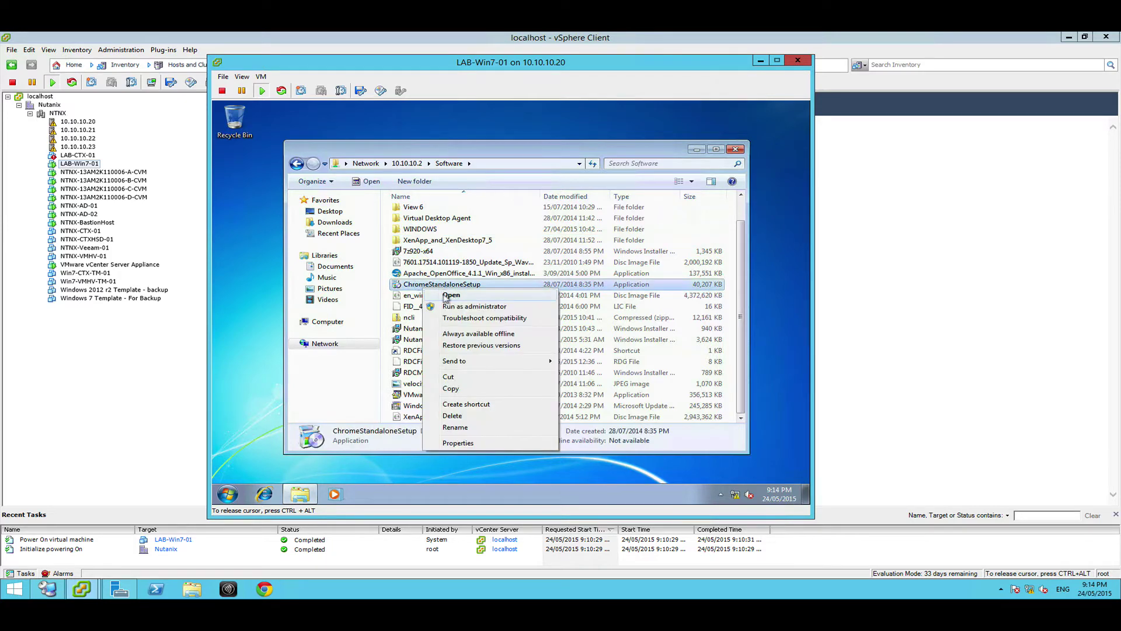
pyautogui.click(456, 308)
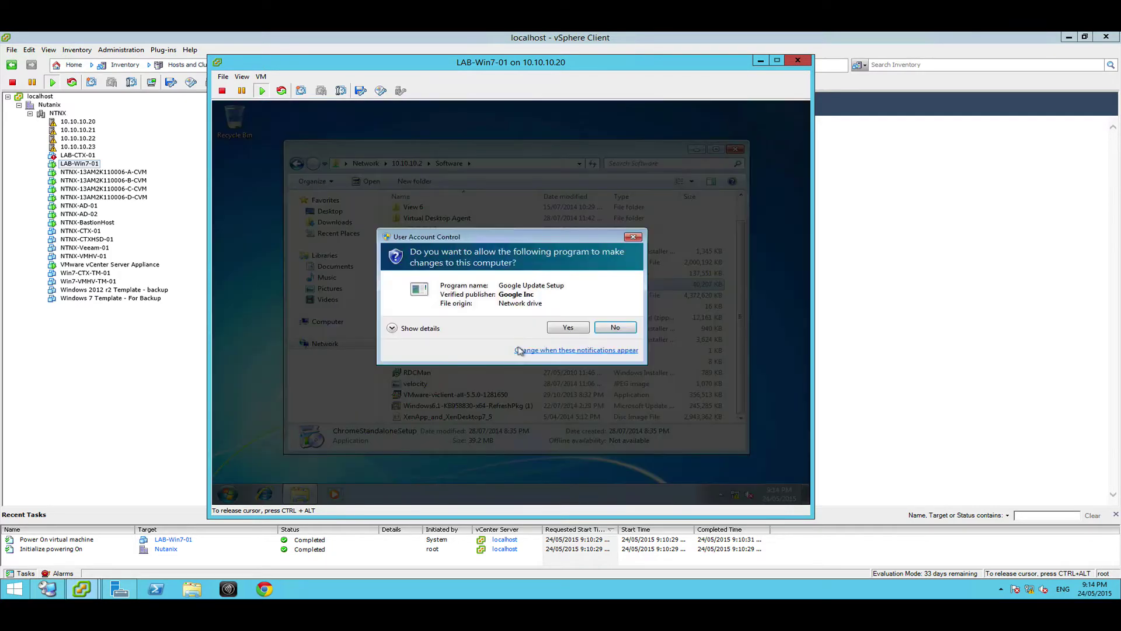
pyautogui.click(564, 326)
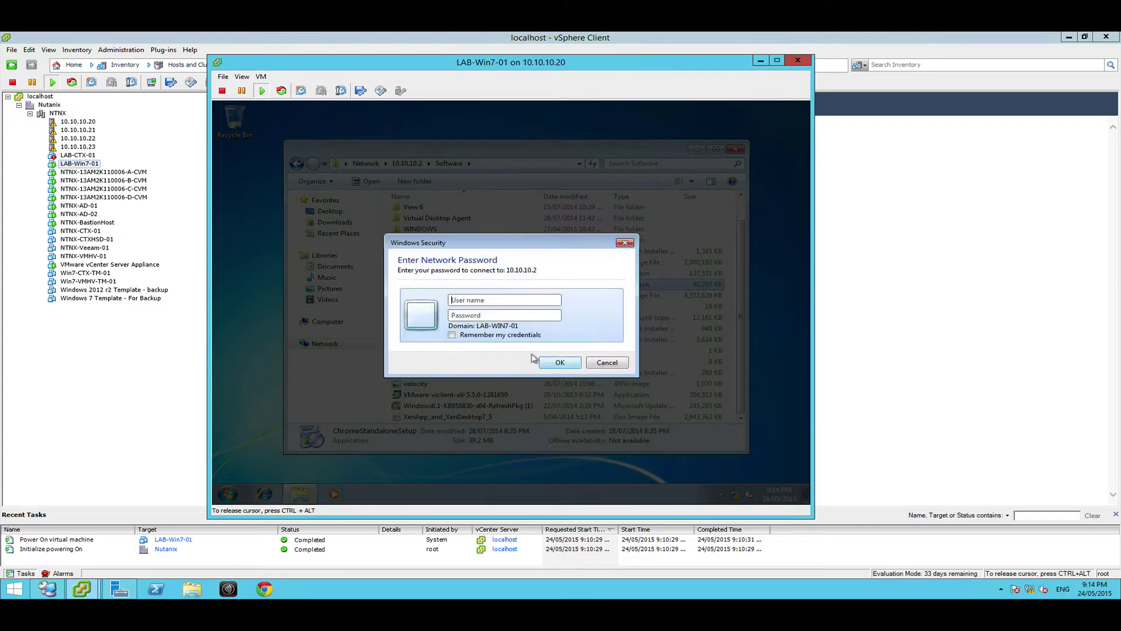
pyautogui.write('Administrator')
pyautogui.press('Tab')
pyautogui.write('P')
pyautogui.hotkey('ctrl', 'a')
pyautogui.press('BackSpace')
pyautogui.press('Return')
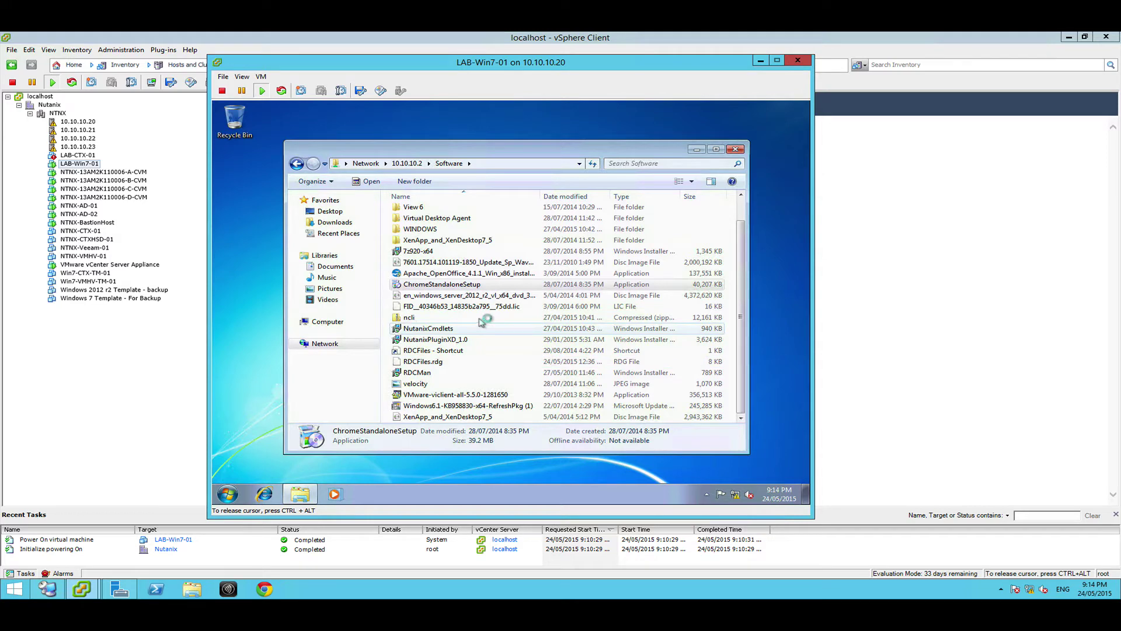
# Start Task Manager from the taskbar and show its Performance graphs
pyautogui.rightClick(479, 493)
pyautogui.click(524, 463)
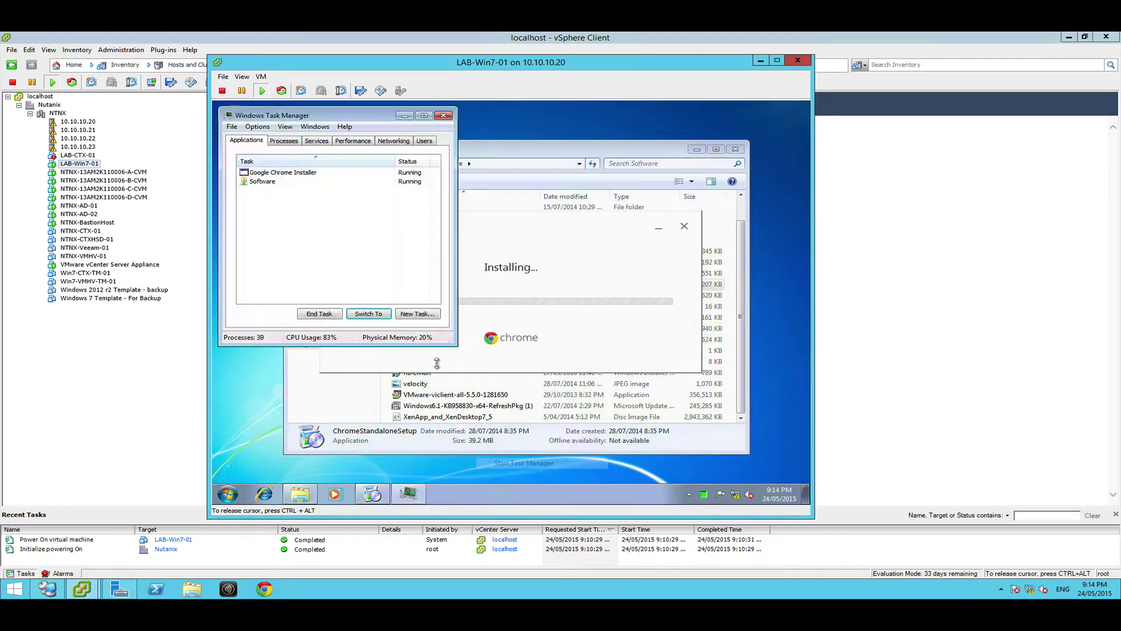
pyautogui.click(284, 141)
pyautogui.click(353, 140)
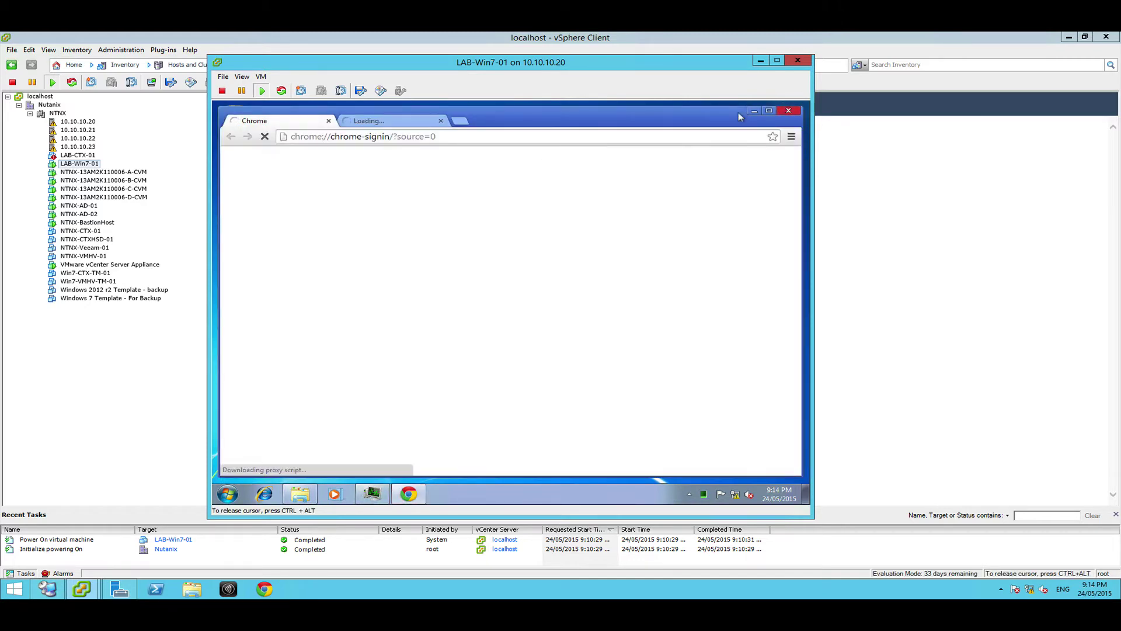
# Close Chrome, then run the Apache_OpenOffice installer as administrator and unpack its files
pyautogui.click(788, 110)
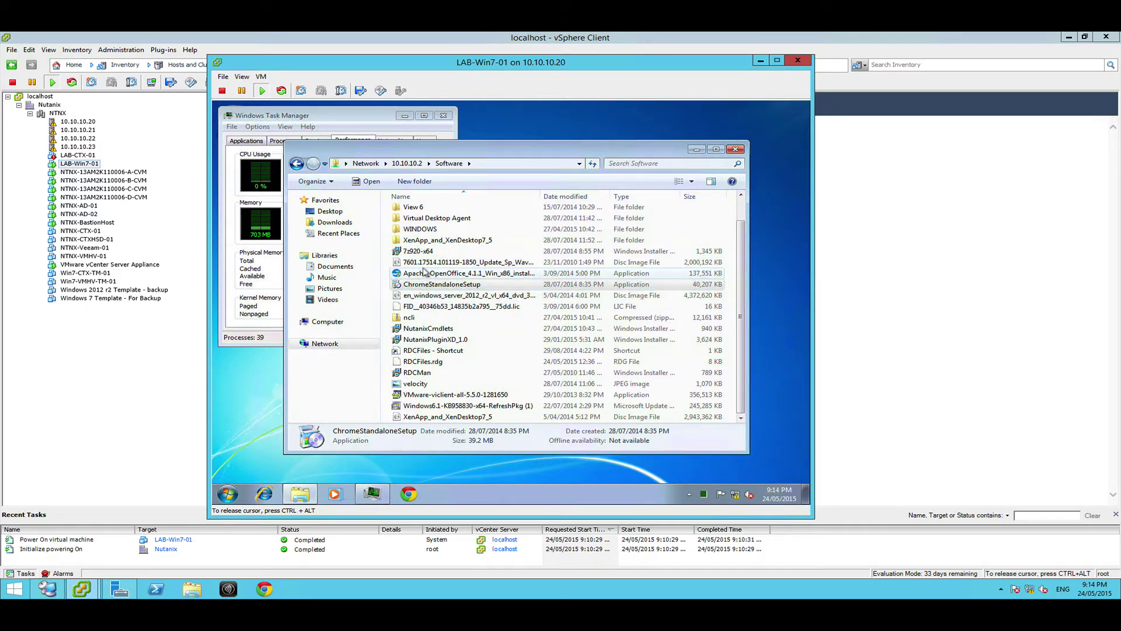
pyautogui.rightClick(425, 272)
pyautogui.click(468, 293)
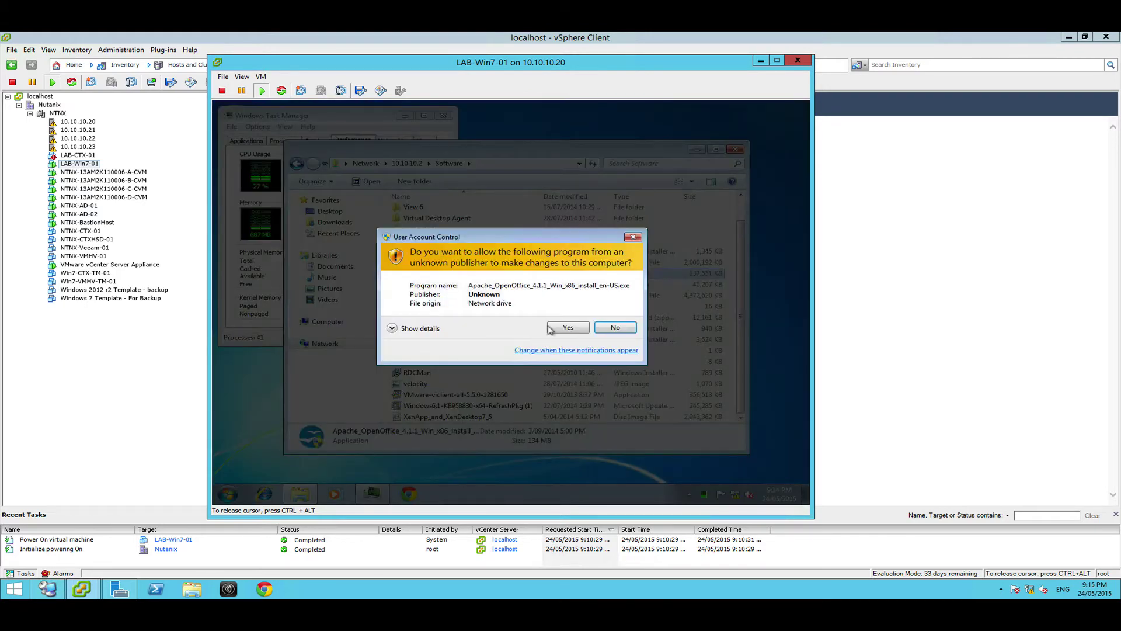
pyautogui.click(551, 330)
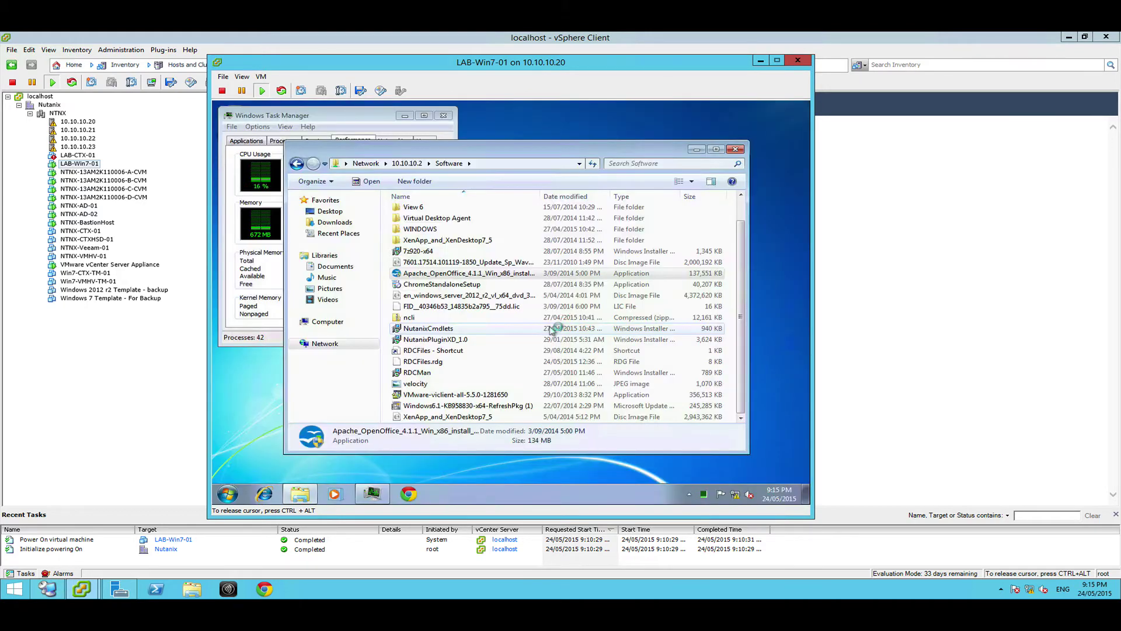
pyautogui.click(572, 379)
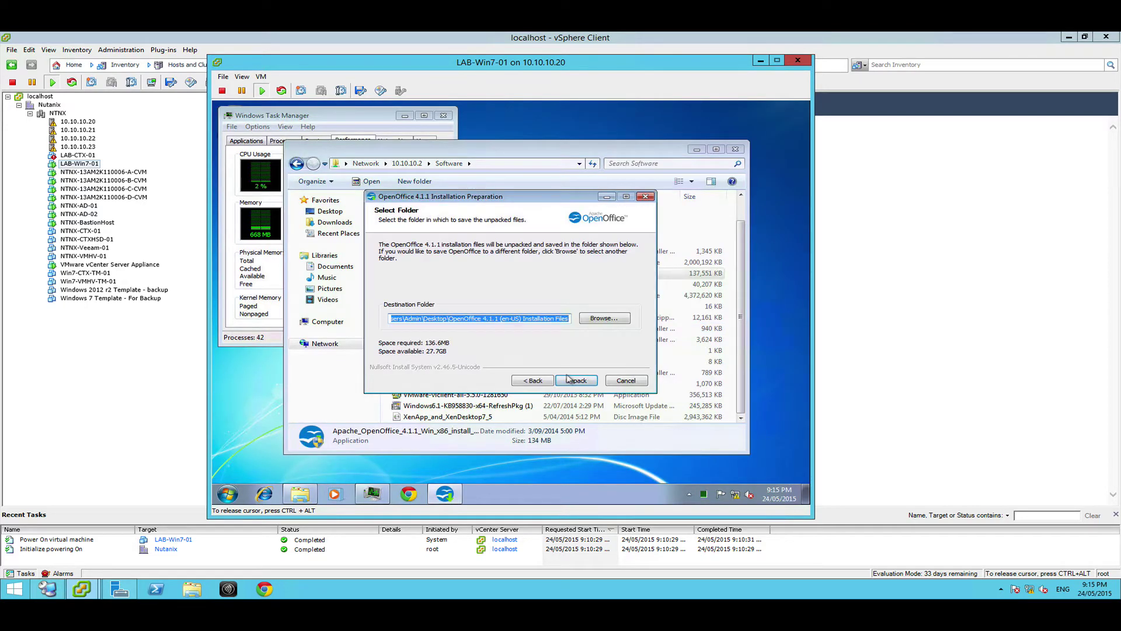
pyautogui.click(575, 380)
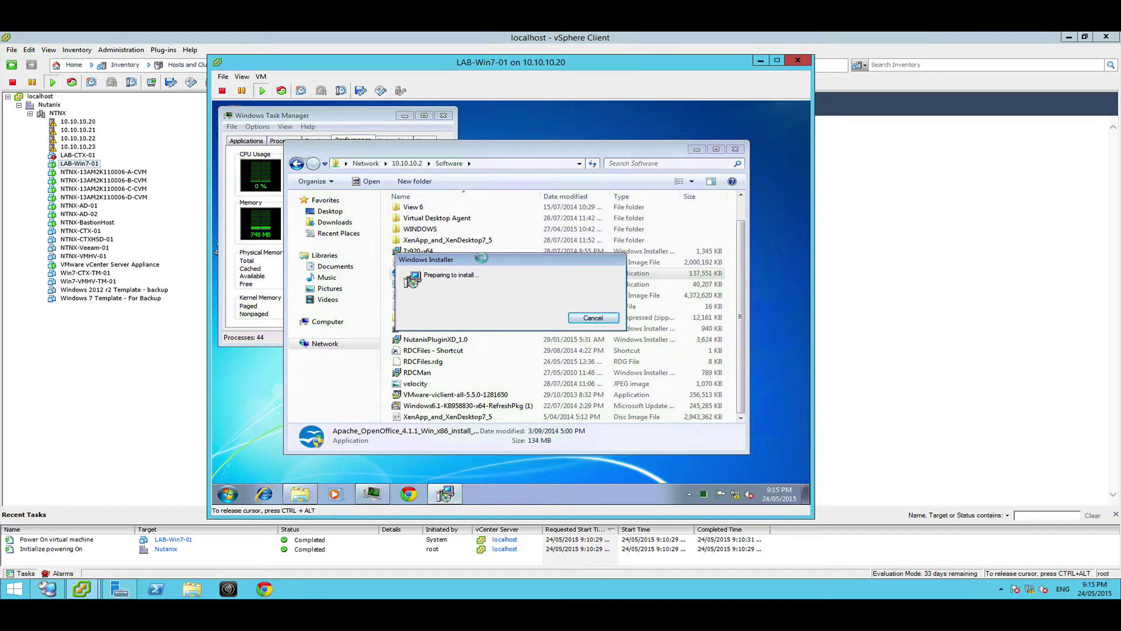
pyautogui.moveTo(481, 257); pyautogui.dragTo(654, 115)
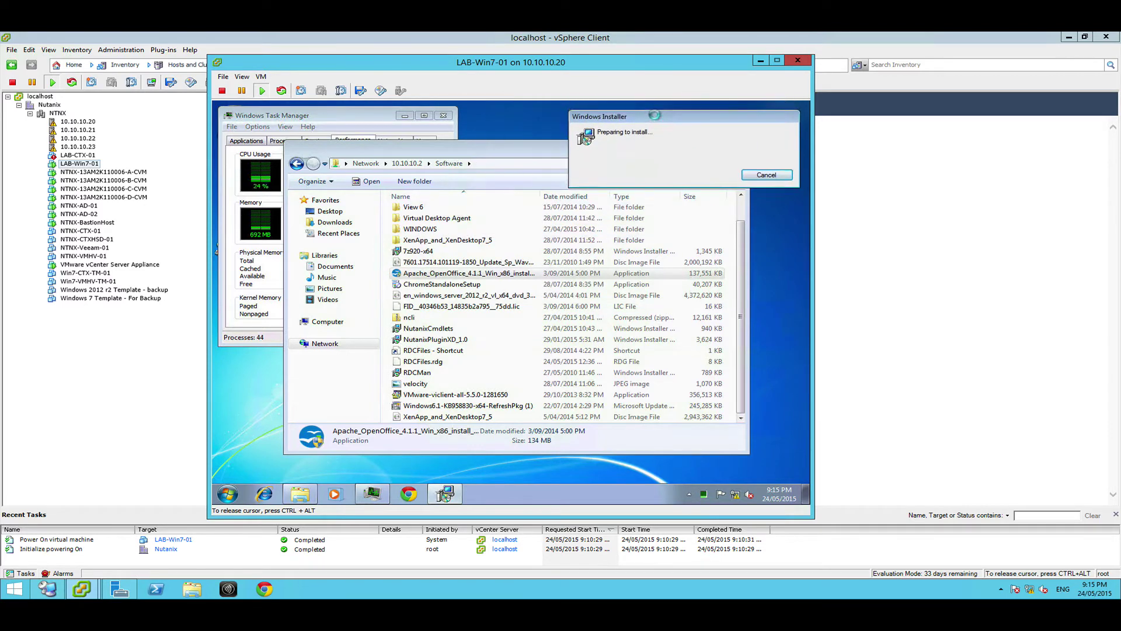
pyautogui.moveTo(503, 146); pyautogui.dragTo(585, 164)
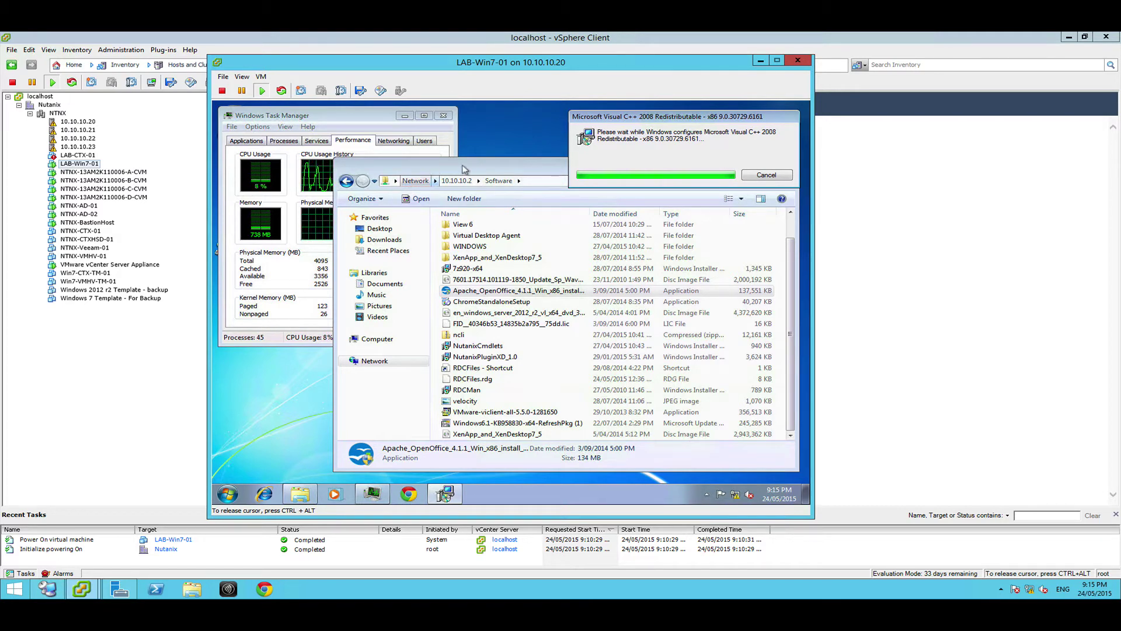
# Accept OpenOffice customer information to begin installing, then finish the 7-Zip 9.20 x64 setup
pyautogui.click(570, 380)
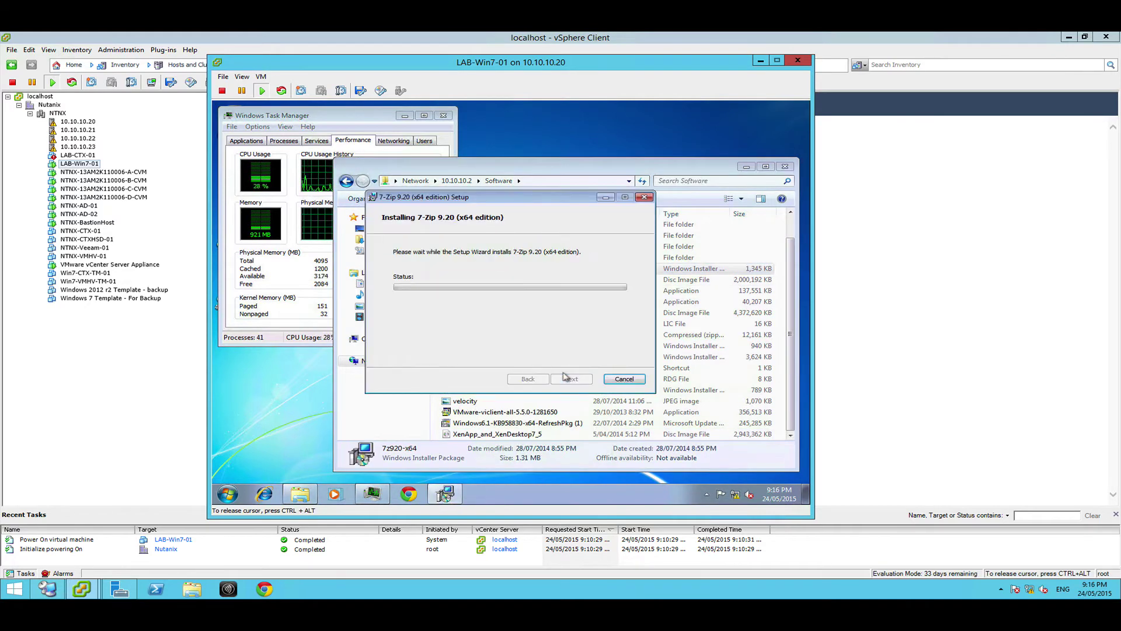
pyautogui.click(570, 378)
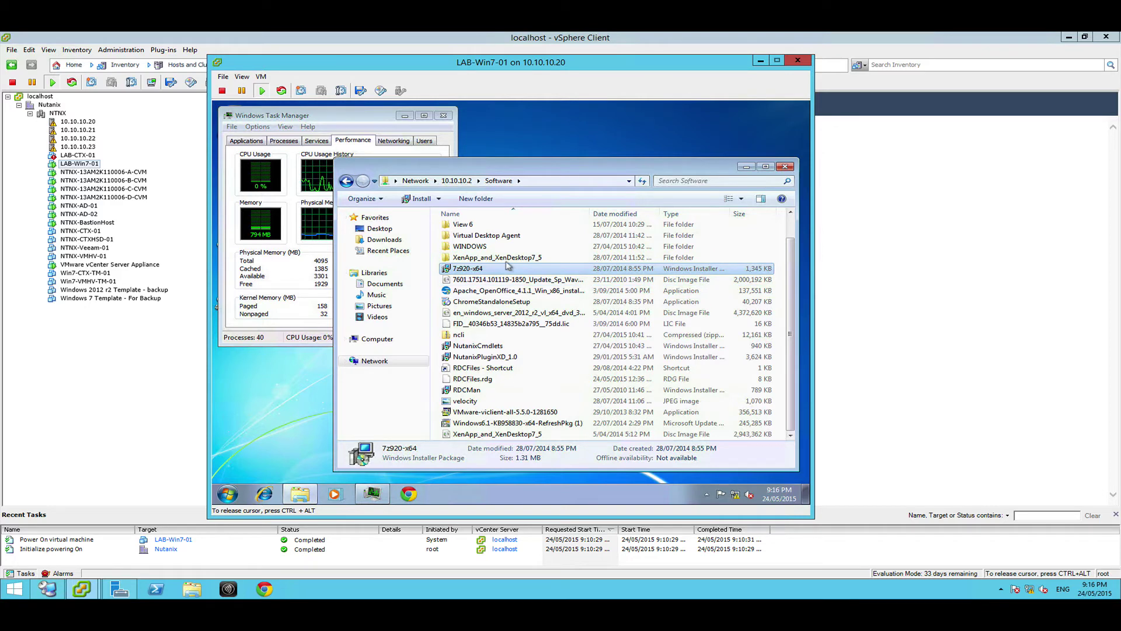
# Open the XenApp_and_XenDesktop7_5 folder and launch AutoSelect
pyautogui.doubleClick(517, 257)
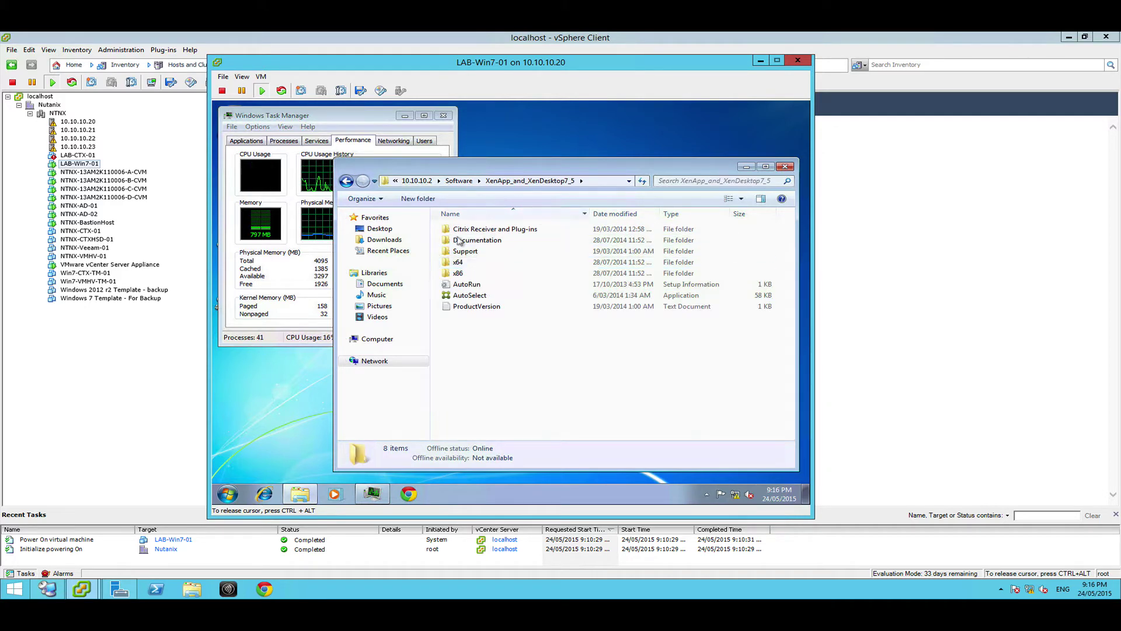
pyautogui.doubleClick(463, 296)
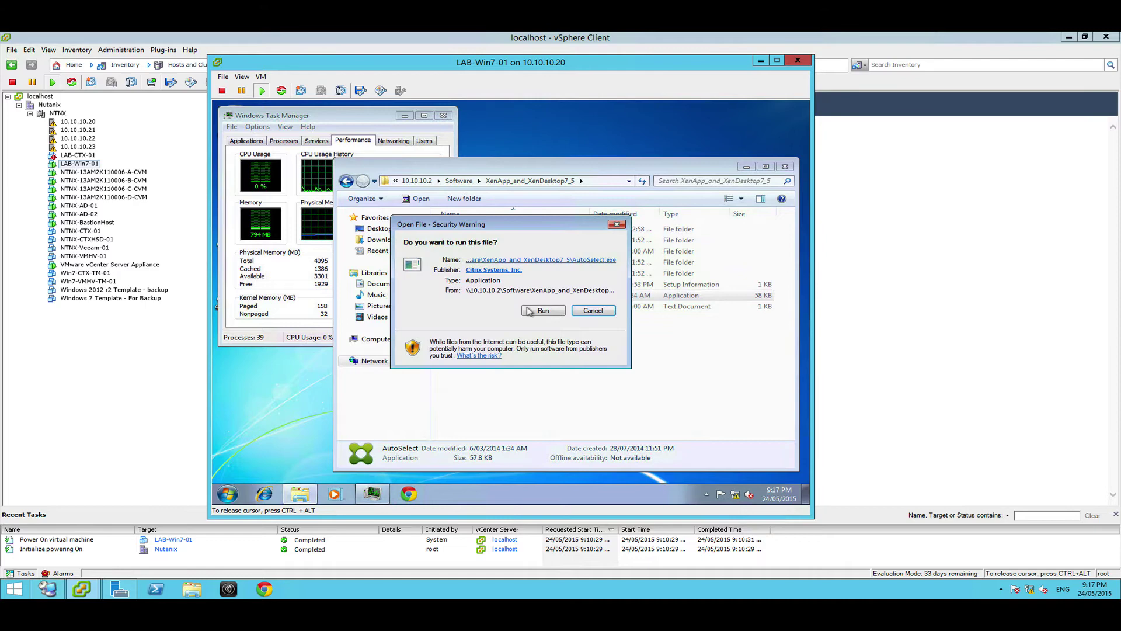
# Allow AutoSelect.exe to run and start the XenDesktop setup from the Citrix splash screen
pyautogui.click(529, 310)
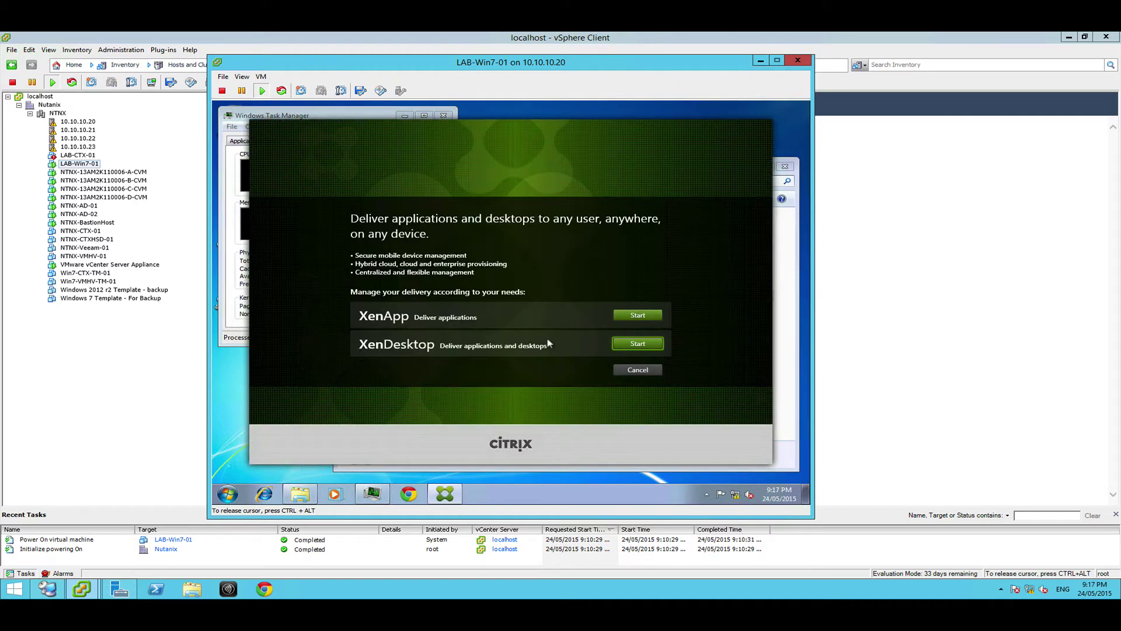
pyautogui.click(646, 343)
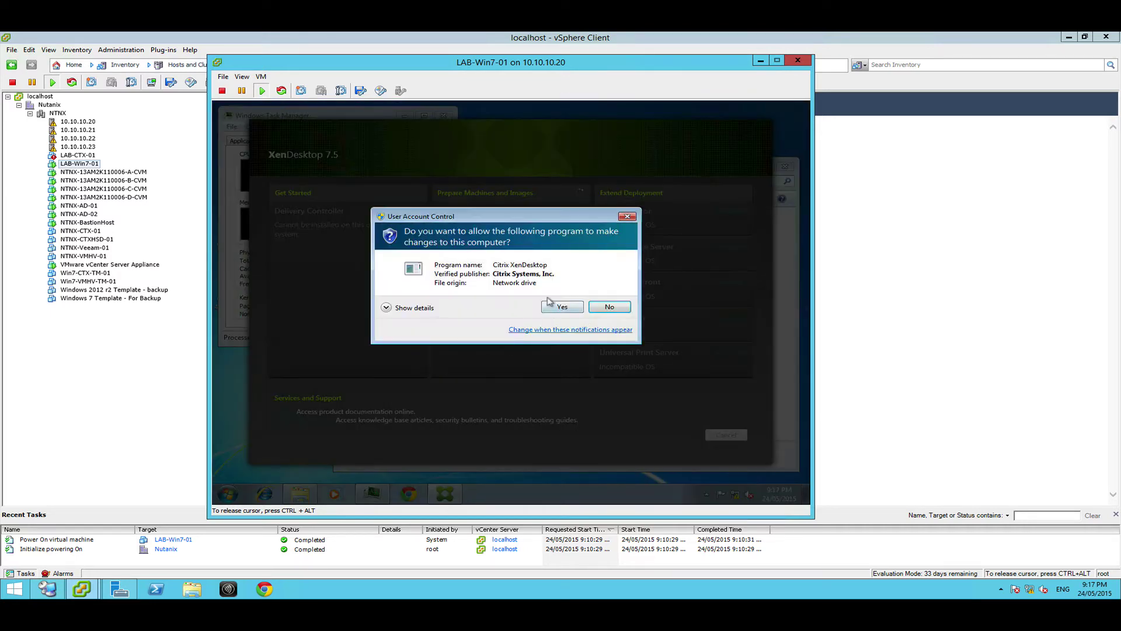
# Install the VDA for Windows Desktop OS, keeping Create a Master Image, standard VDA and Citrix Receiver
pyautogui.click(554, 306)
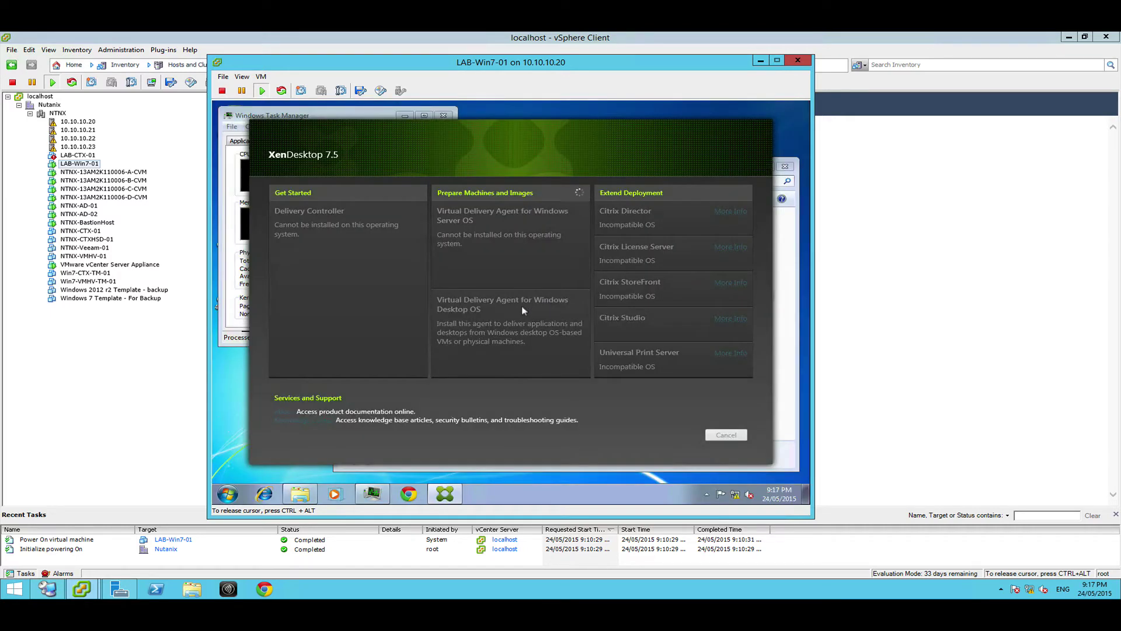
pyautogui.click(474, 312)
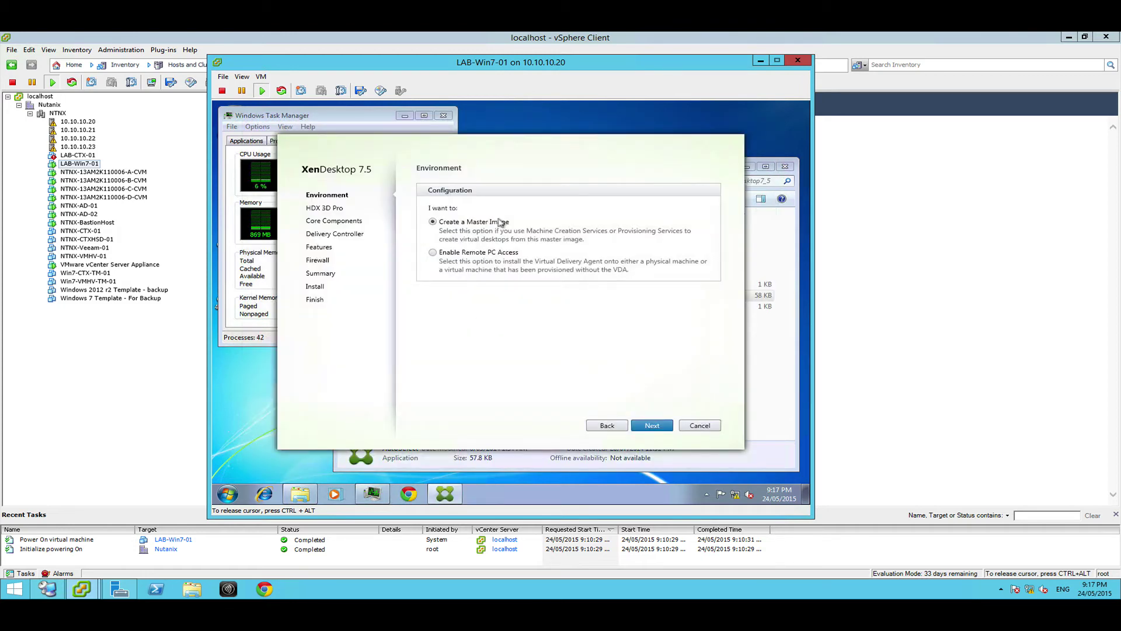
pyautogui.click(649, 424)
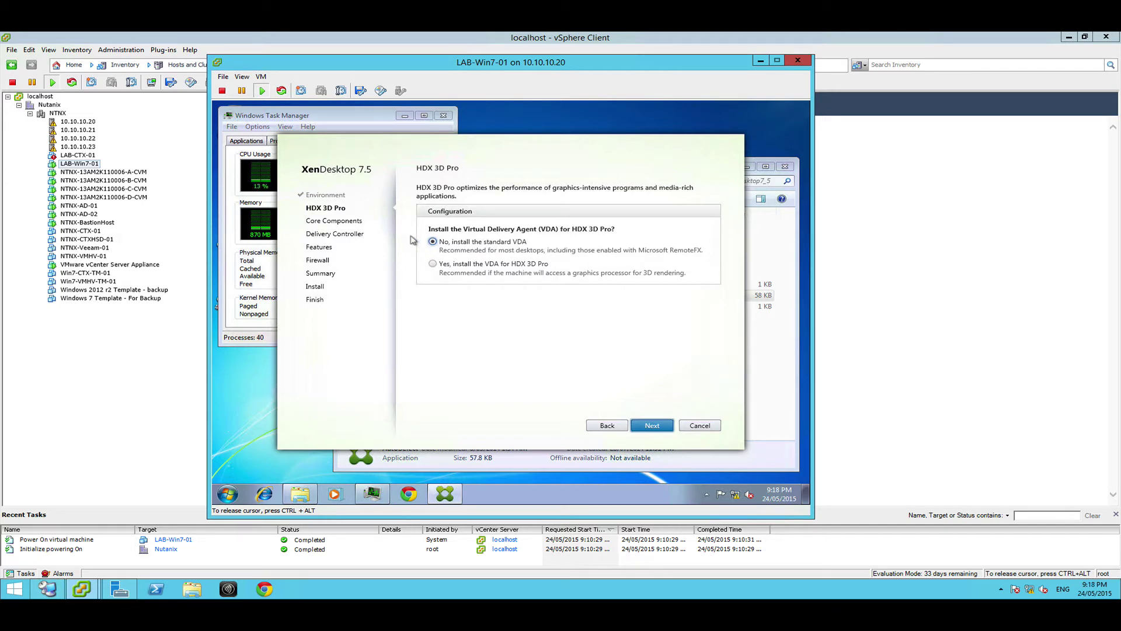
pyautogui.click(640, 421)
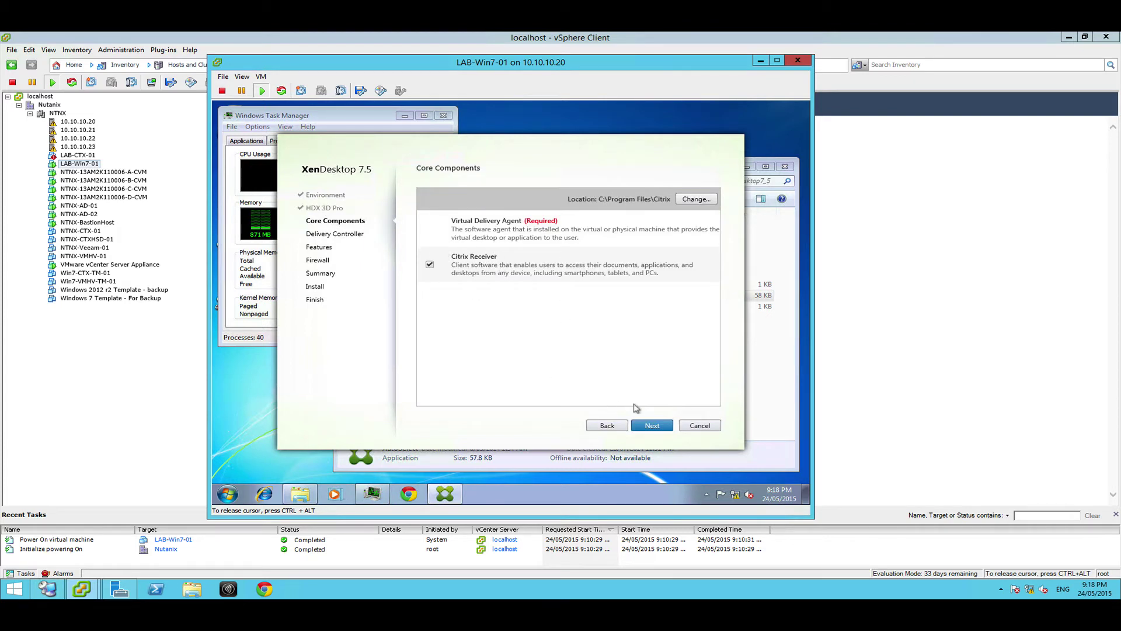
pyautogui.click(652, 425)
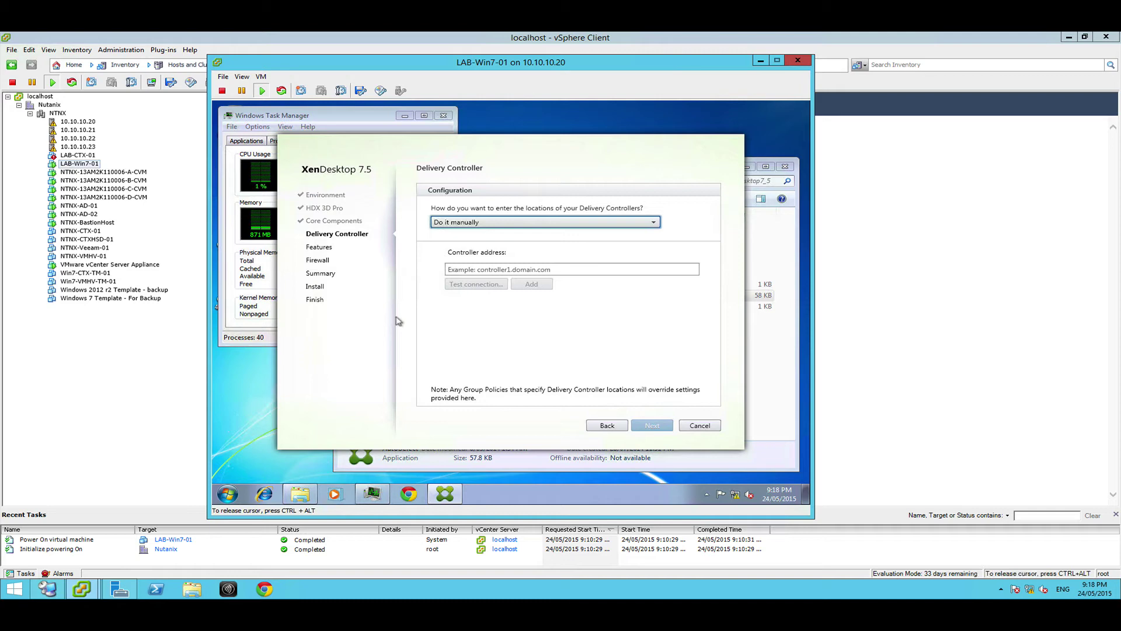
# Check the controller name in Citrix Studio, then go back to the LAB-Win7-01 console
pyautogui.click(47, 589)
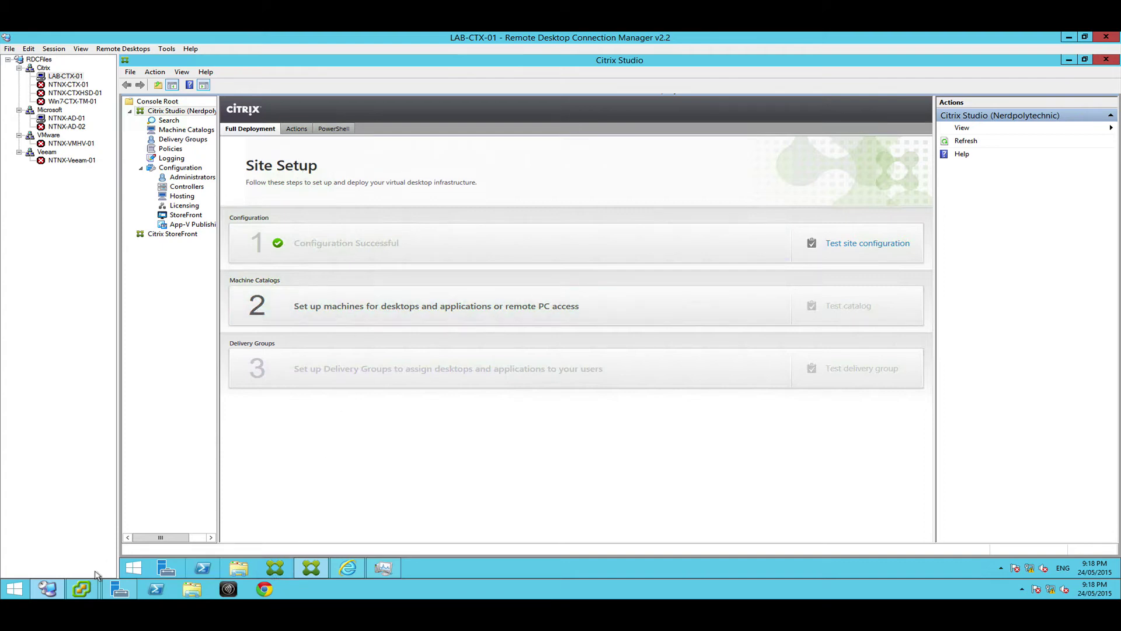
pyautogui.click(82, 588)
pyautogui.click(200, 543)
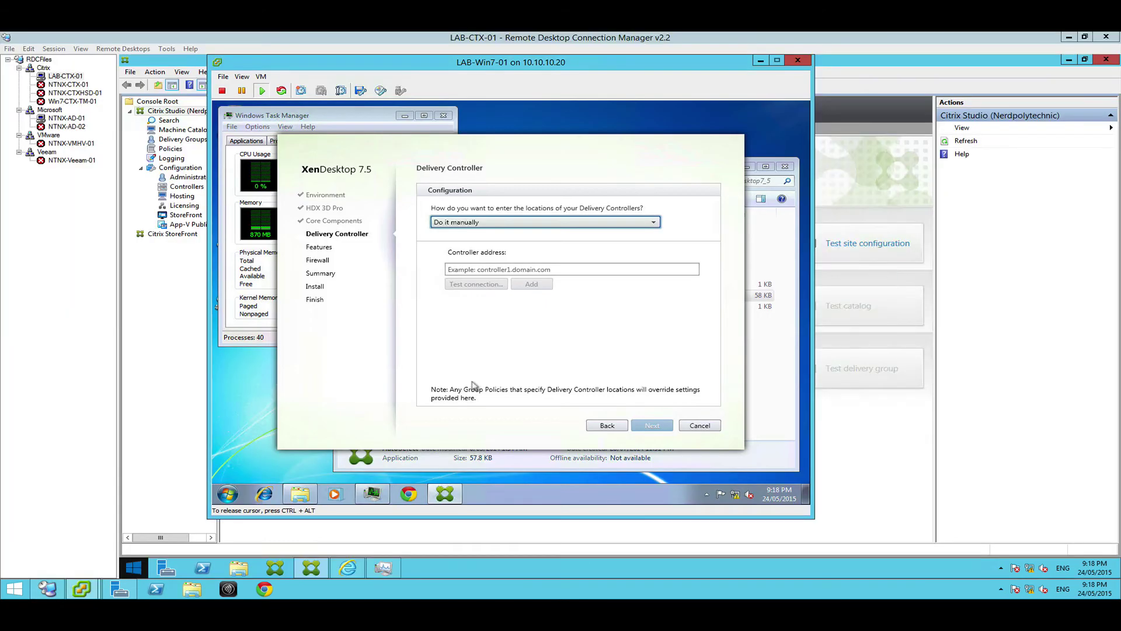
# Enter LAB-CTX-01.ntnx.local as the controller address, test the connection, and add it
pyautogui.click(484, 258)
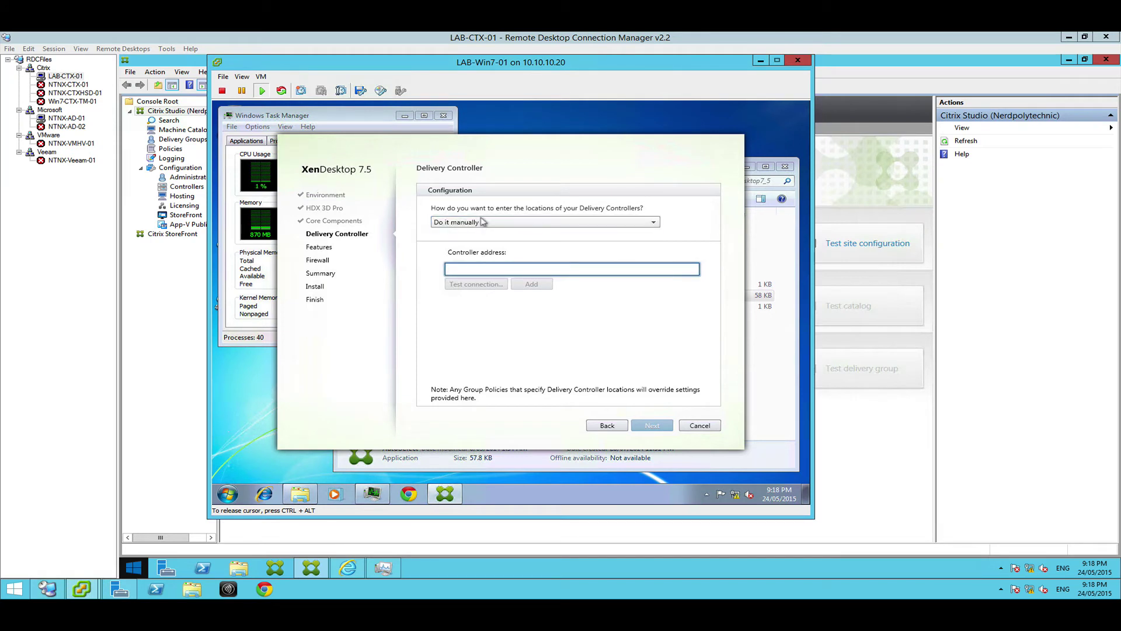
pyautogui.write('LAB-CTX-01.ntnx.local')
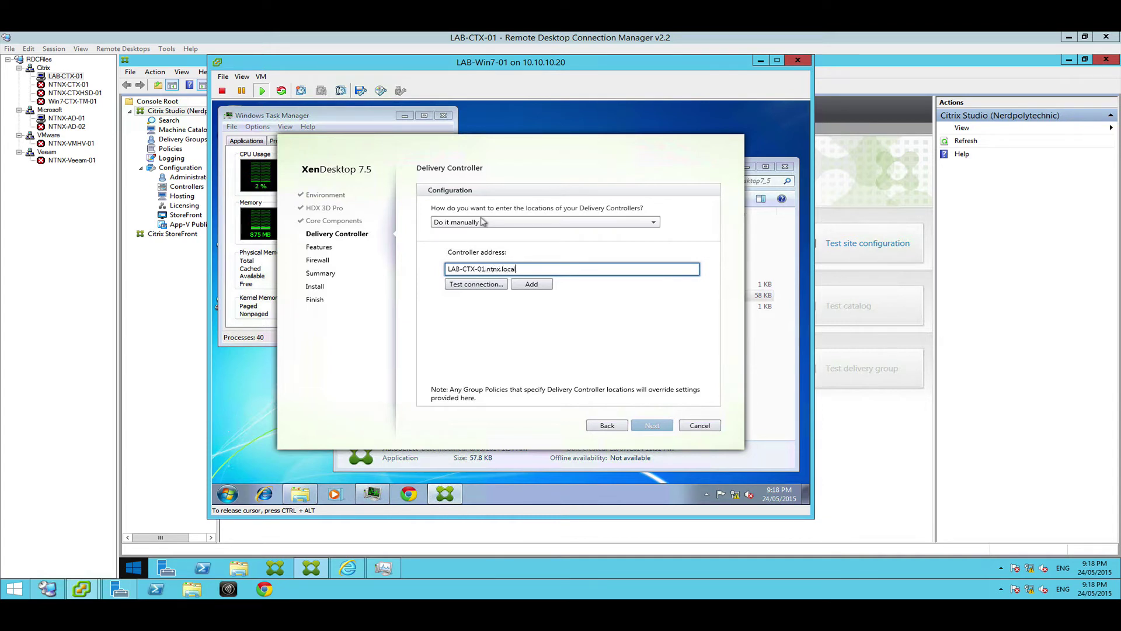
pyautogui.click(476, 284)
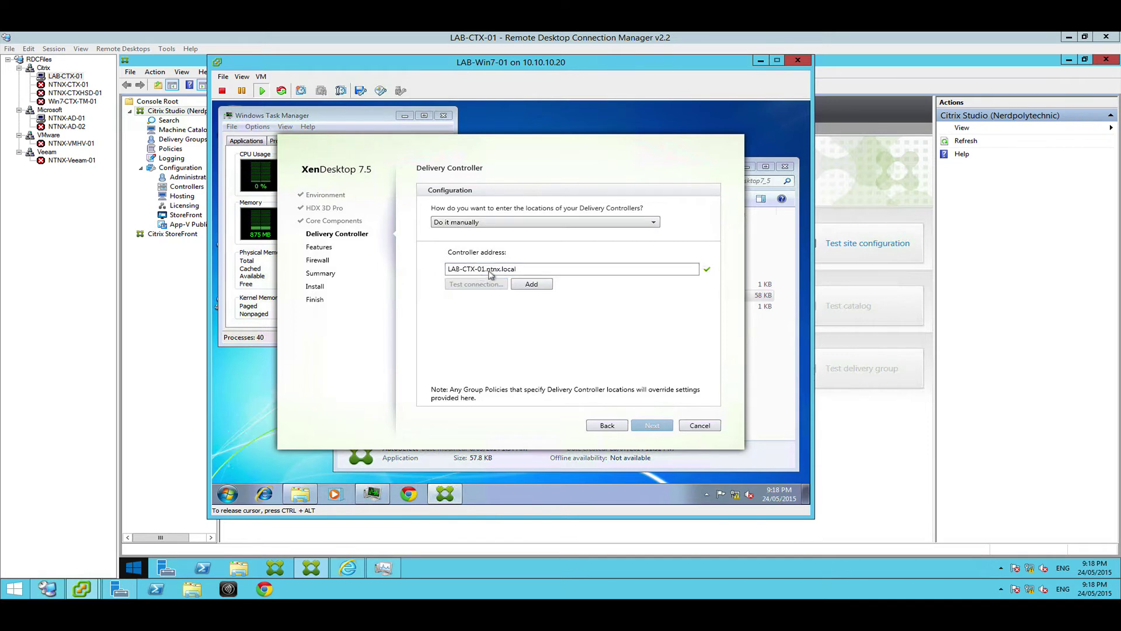
pyautogui.click(535, 281)
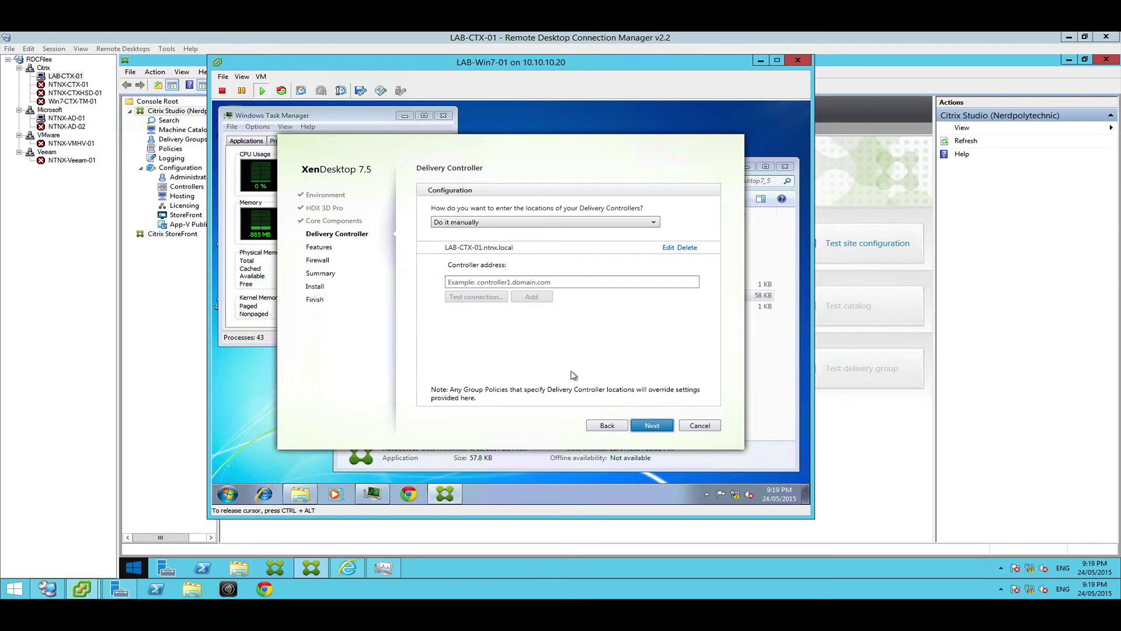
# Keep the controller, default features and automatic firewall rules, then start the VDA install
pyautogui.click(646, 425)
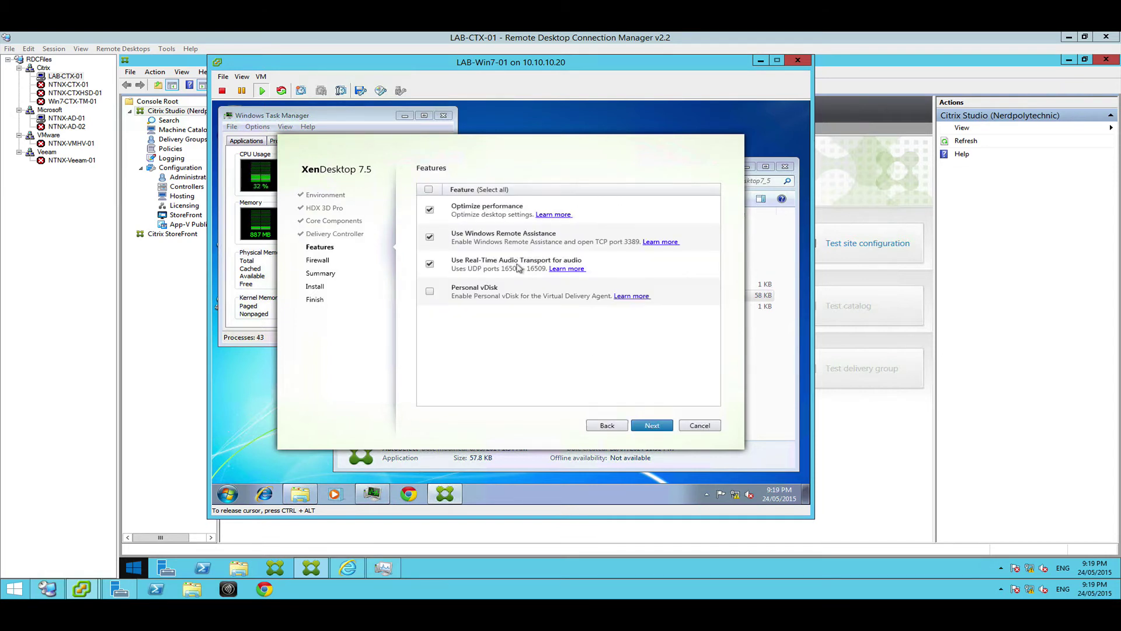
pyautogui.click(637, 425)
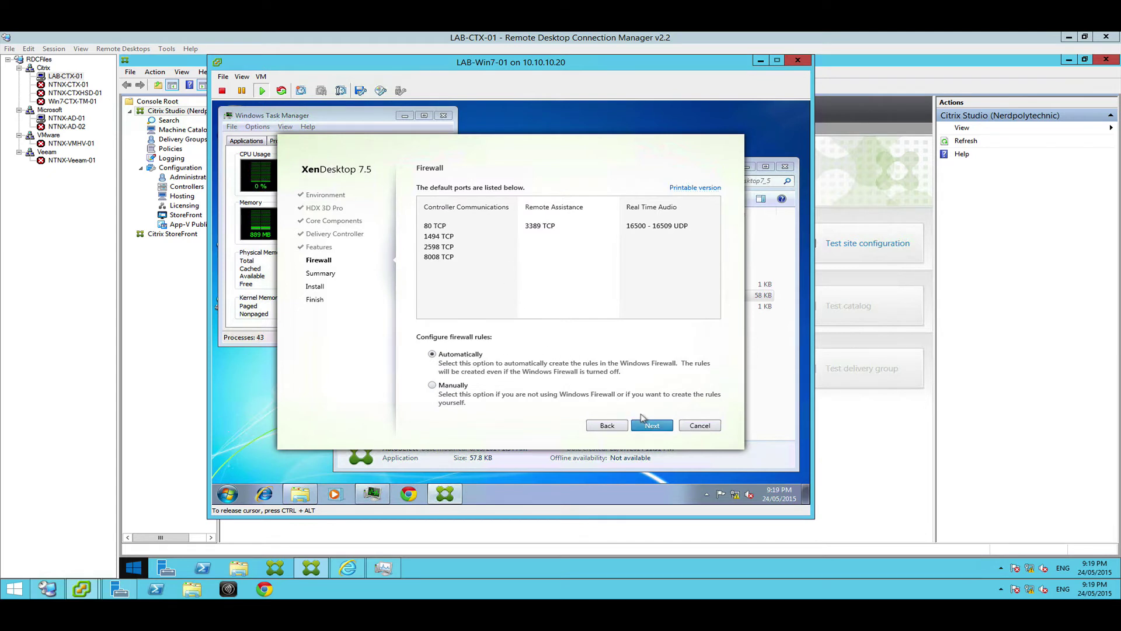
pyautogui.click(641, 420)
pyautogui.click(649, 424)
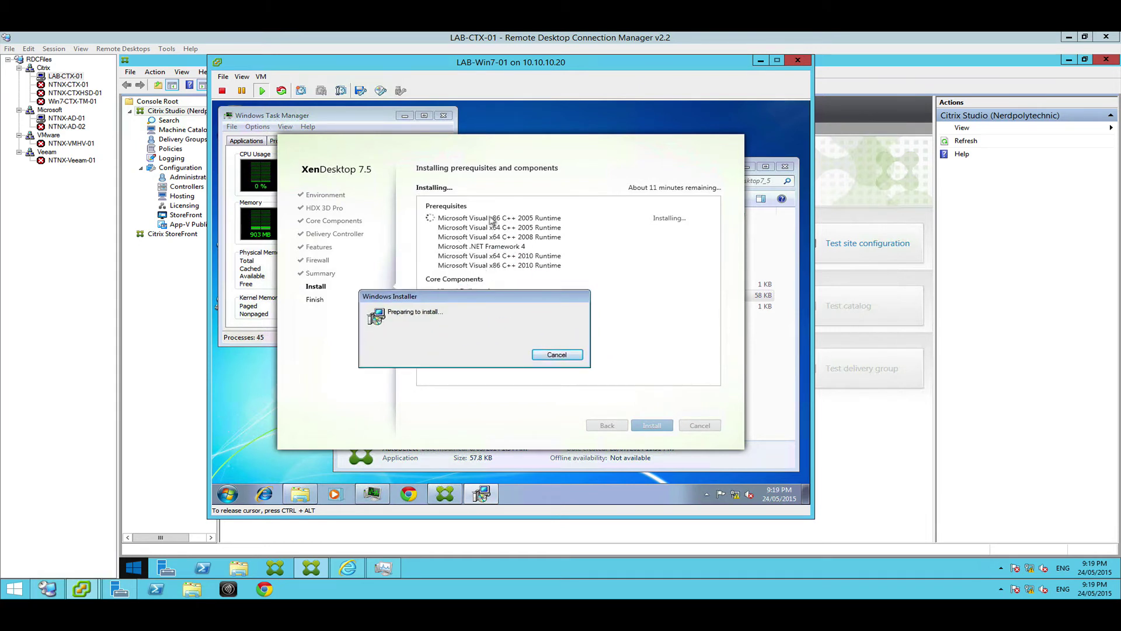
# Wait for the prerequisites to install and acknowledge the restart notice so the VM reboots
pyautogui.moveTo(464, 298); pyautogui.dragTo(515, 272)
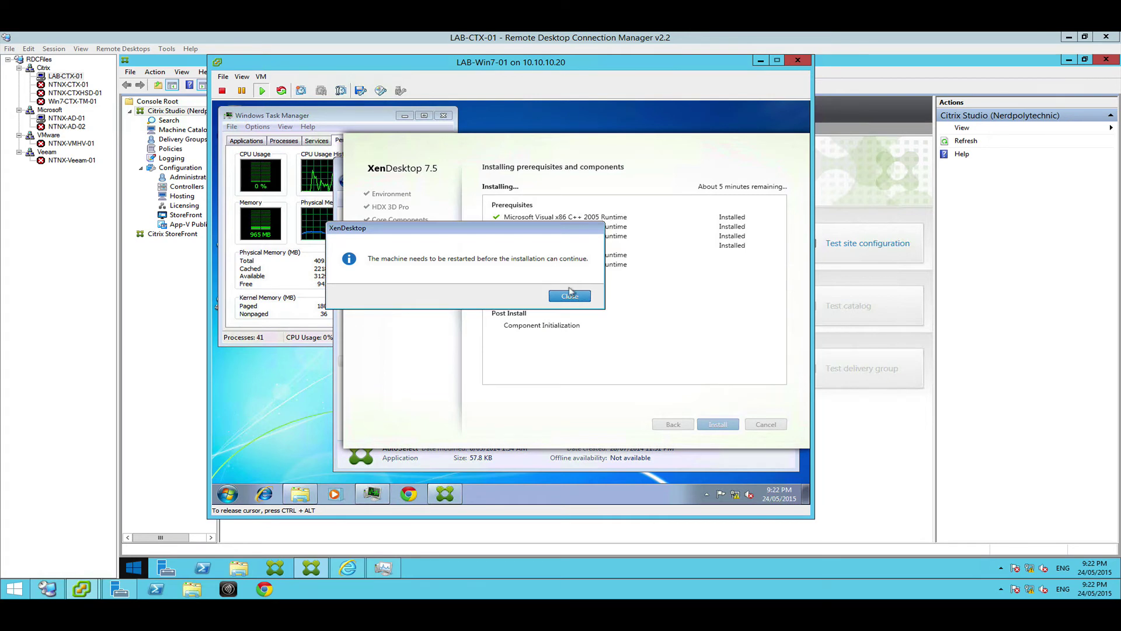
pyautogui.click(570, 294)
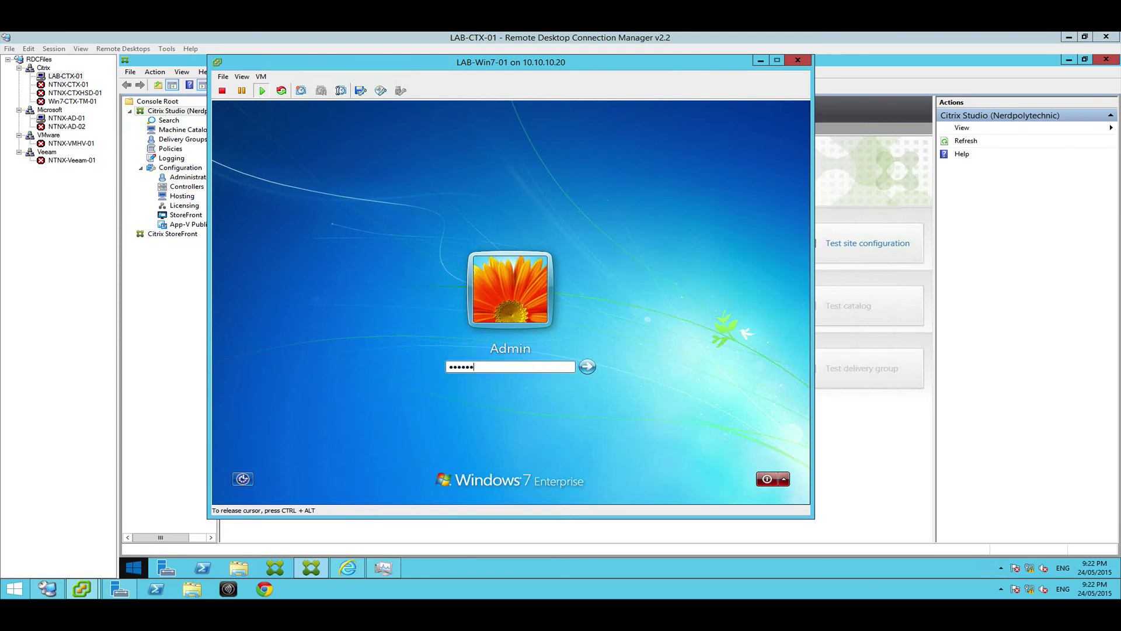
# Submit the Admin password at the LAB-Win7-01 logon screen to log back in
pyautogui.press('Return')
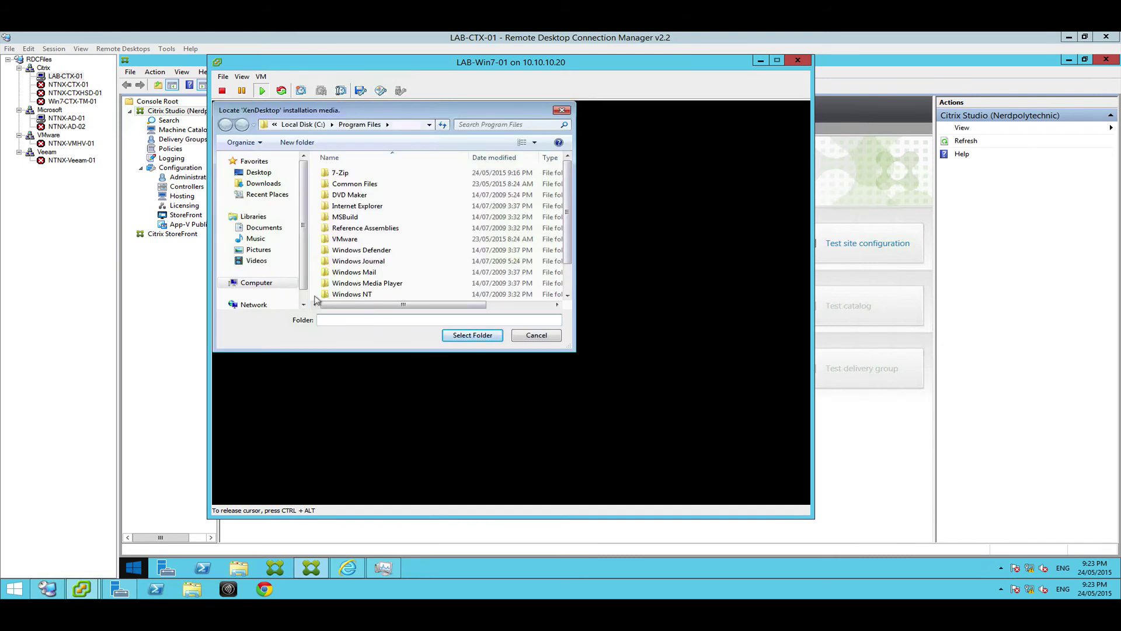
# Connect to \\10.10.10.2 with administrator credentials and select Software\XenApp_and_XenDesktop7_5 as installation media
pyautogui.write('\\\\10.10.10.2\\')
pyautogui.press('Return')
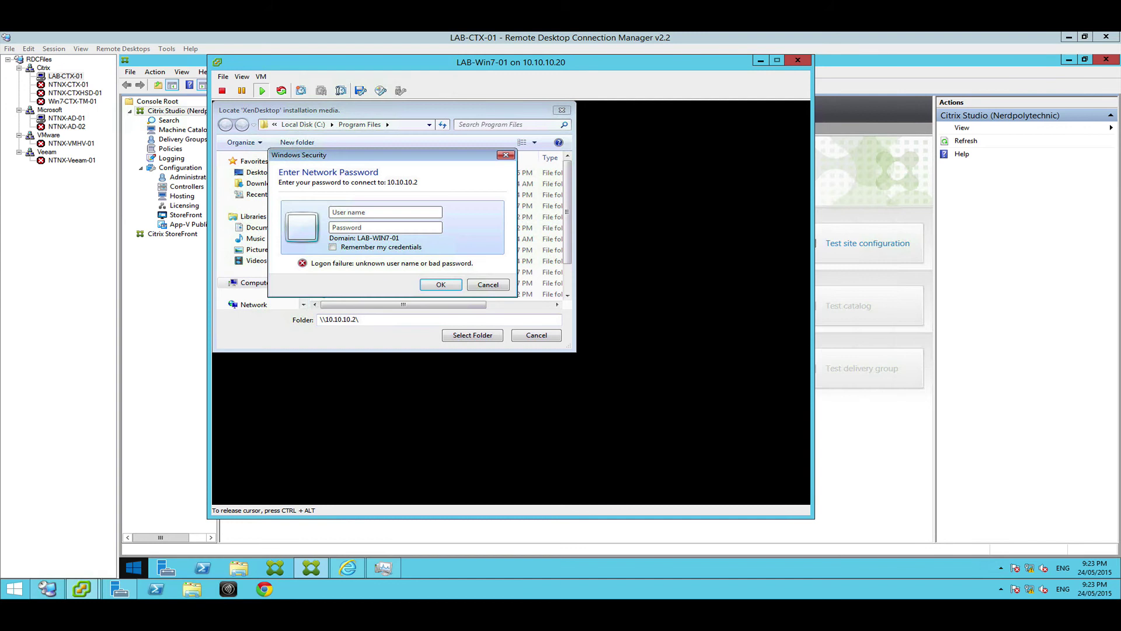
pyautogui.write('administrator')
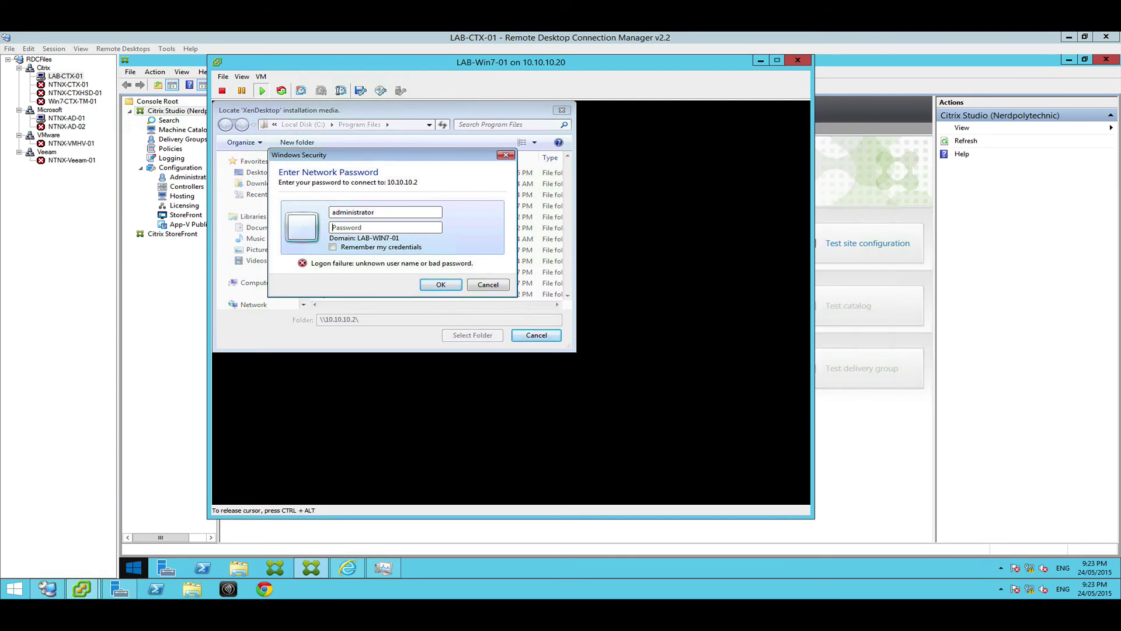
pyautogui.write('••')
pyautogui.press('Return')
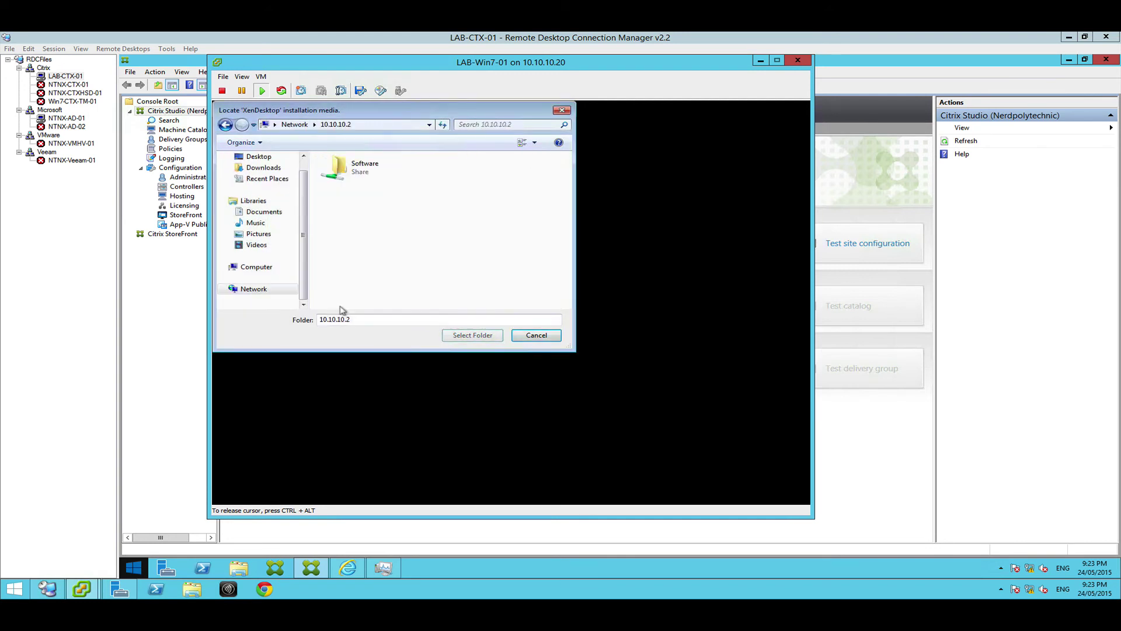
pyautogui.doubleClick(379, 174)
pyautogui.doubleClick(414, 228)
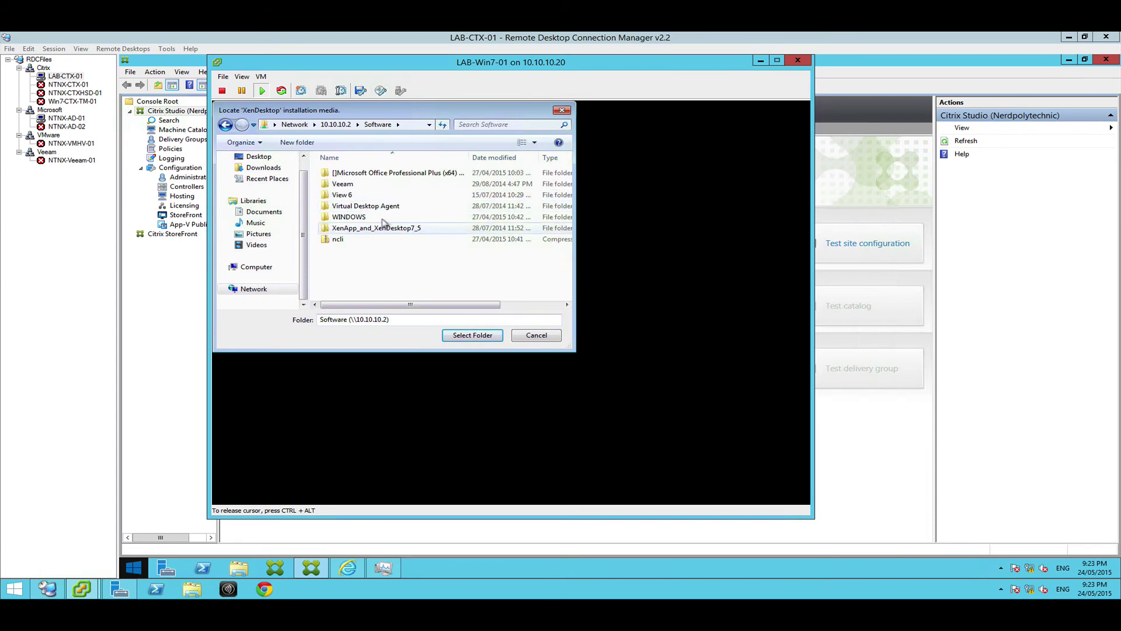
pyautogui.click(459, 335)
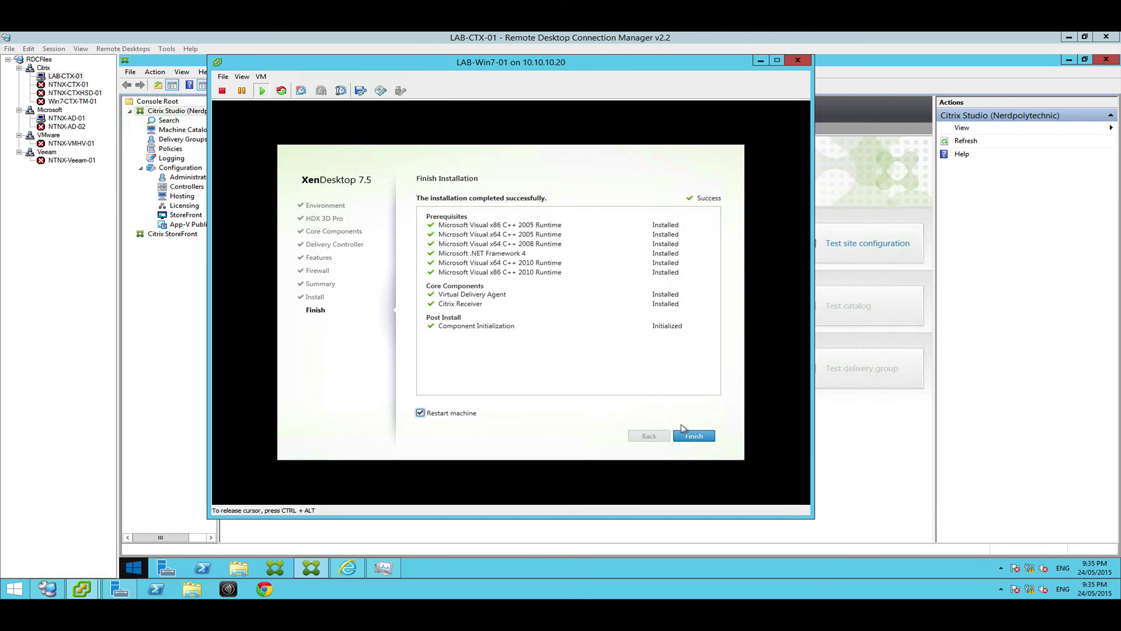
# Finish setup with Restart machine checked, then log back in with the account password
pyautogui.click(694, 432)
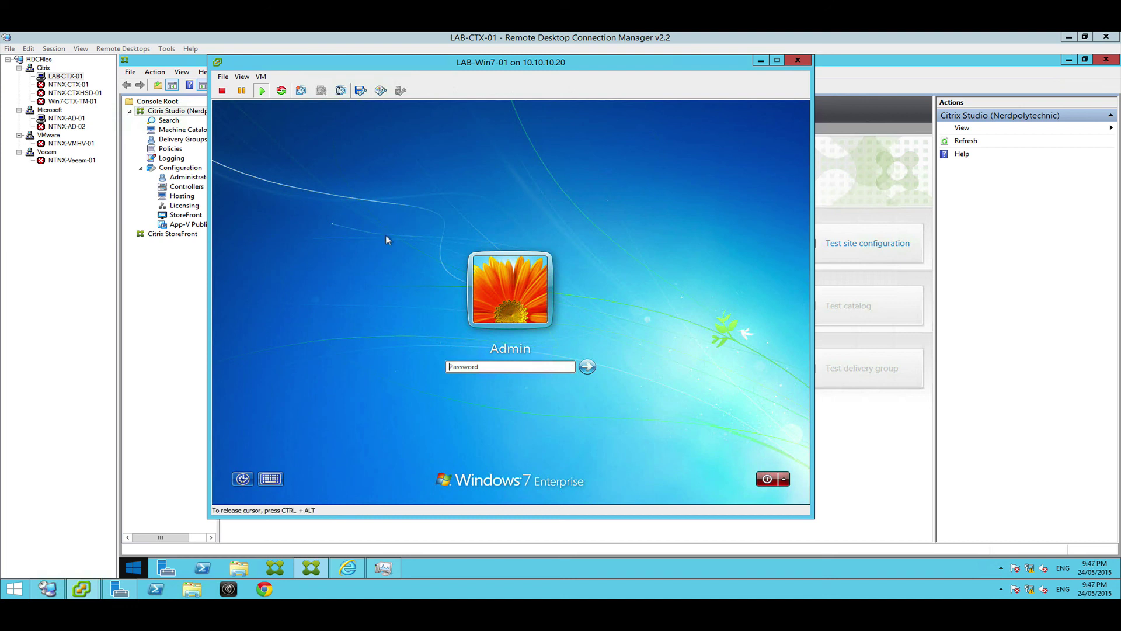
pyautogui.click(472, 363)
pyautogui.write('P@ssw0rd')
pyautogui.press('Return')
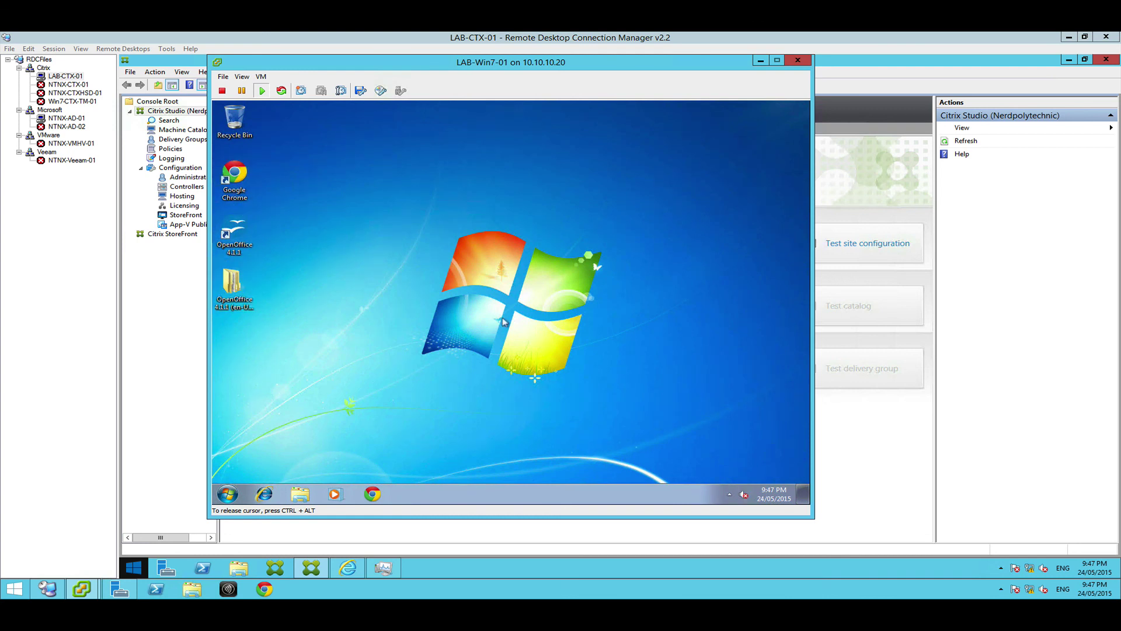
# Check All Programs in the Start menu to confirm Citrix Receiver is installed
pyautogui.click(228, 493)
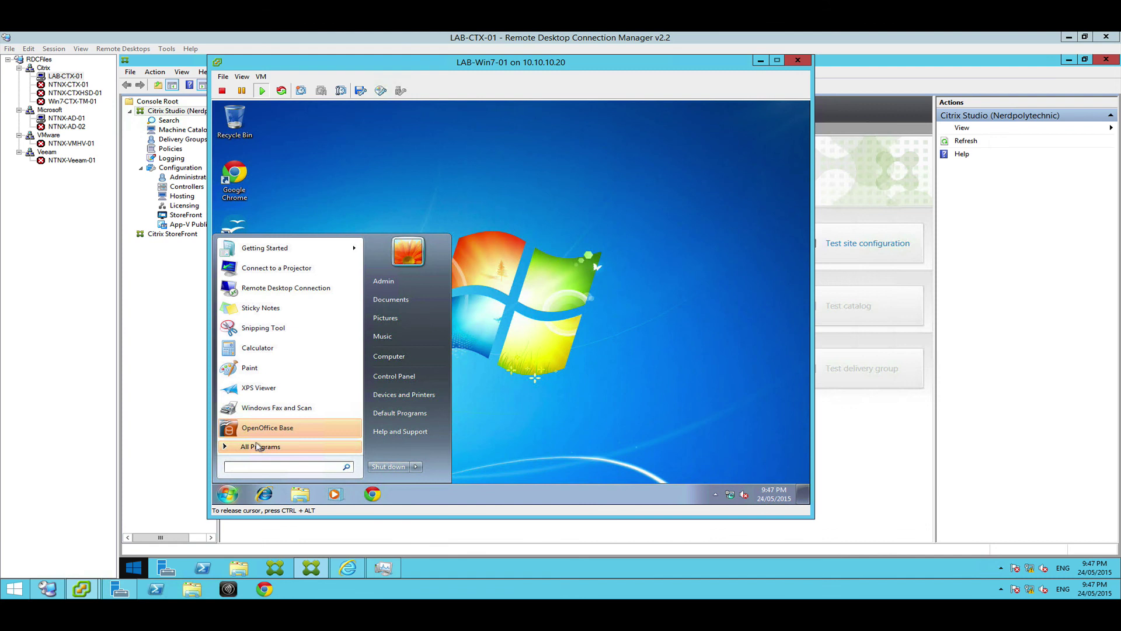
pyautogui.click(258, 447)
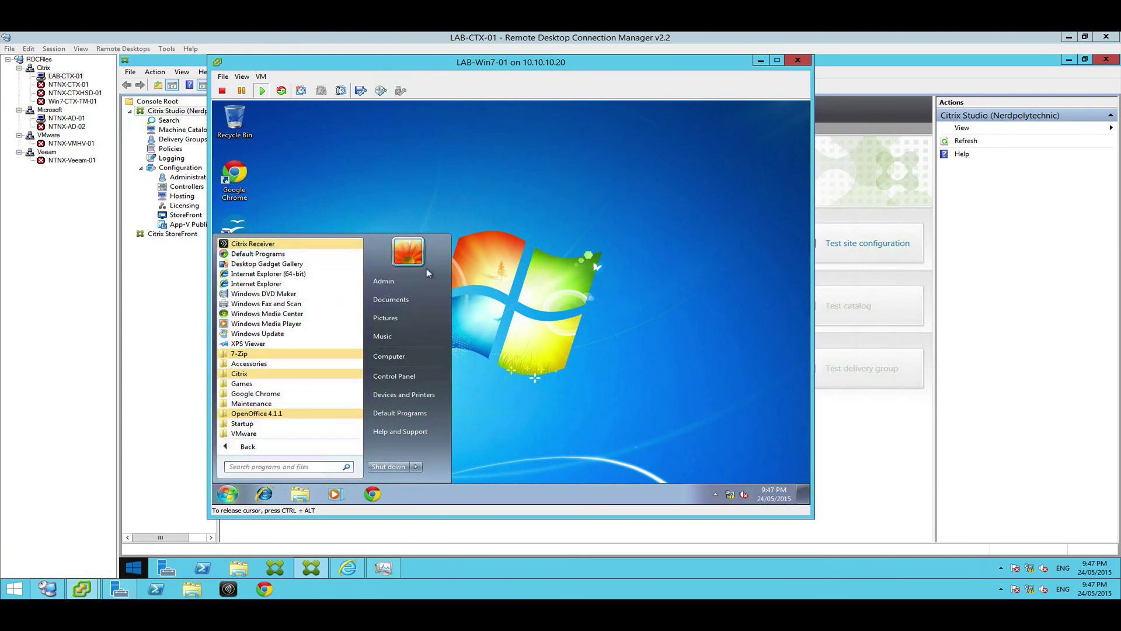
pyautogui.click(396, 201)
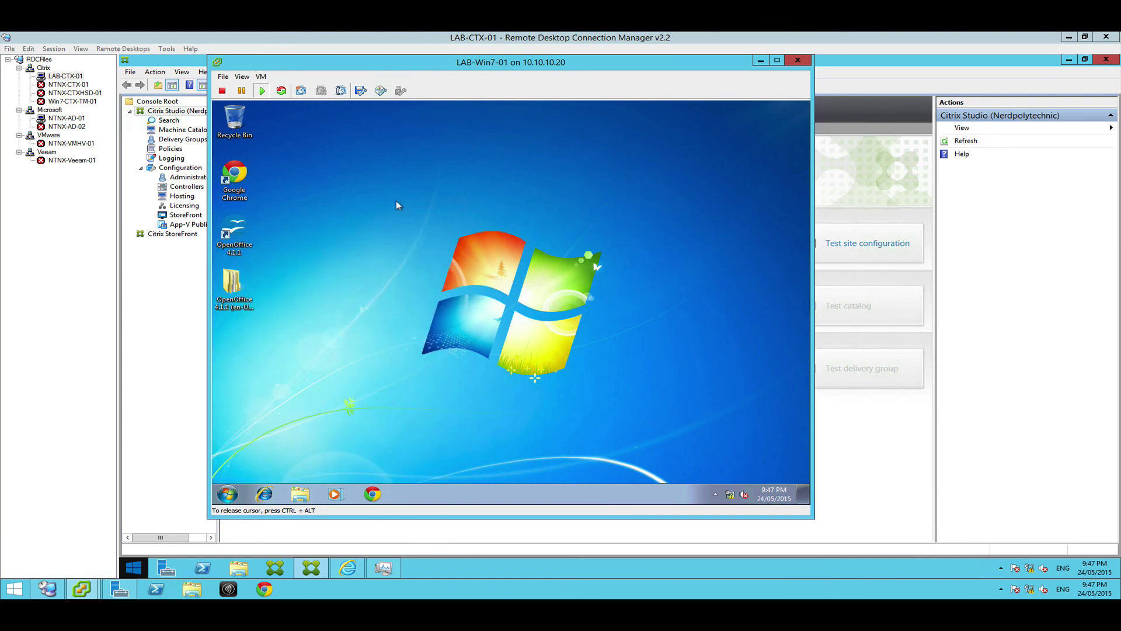
# Shut down the Windows 7 guest from the Start menu and release the console with Ctrl+Alt
pyautogui.click(227, 494)
pyautogui.click(472, 464)
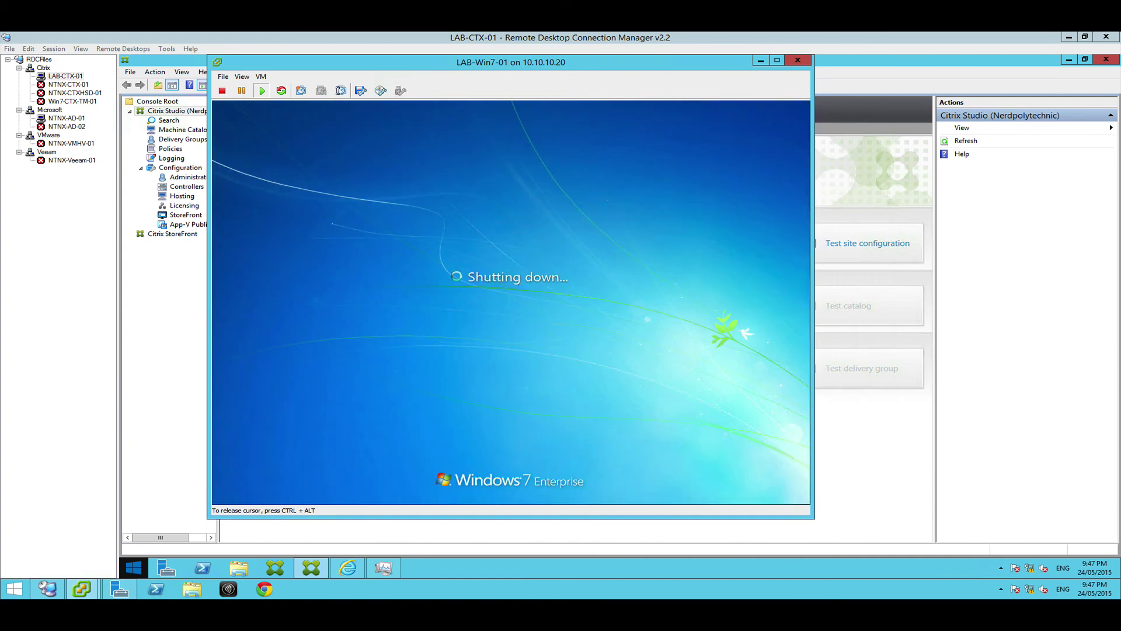
pyautogui.hotkey('ctrl', 'alt')
pyautogui.moveTo(574, 67); pyautogui.dragTo(570, 72)
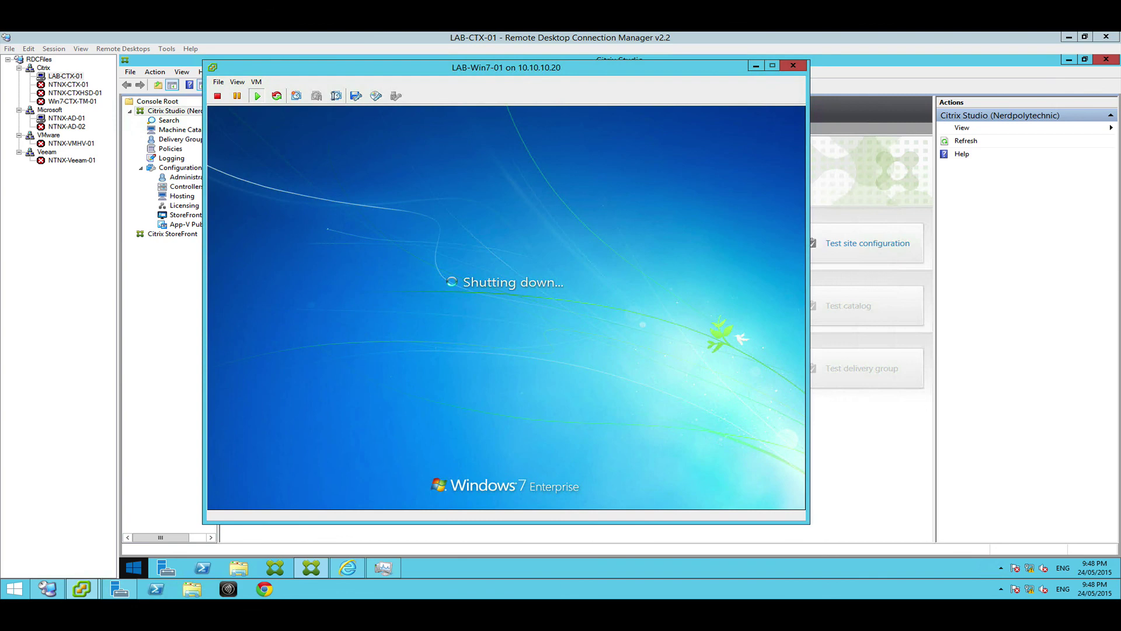